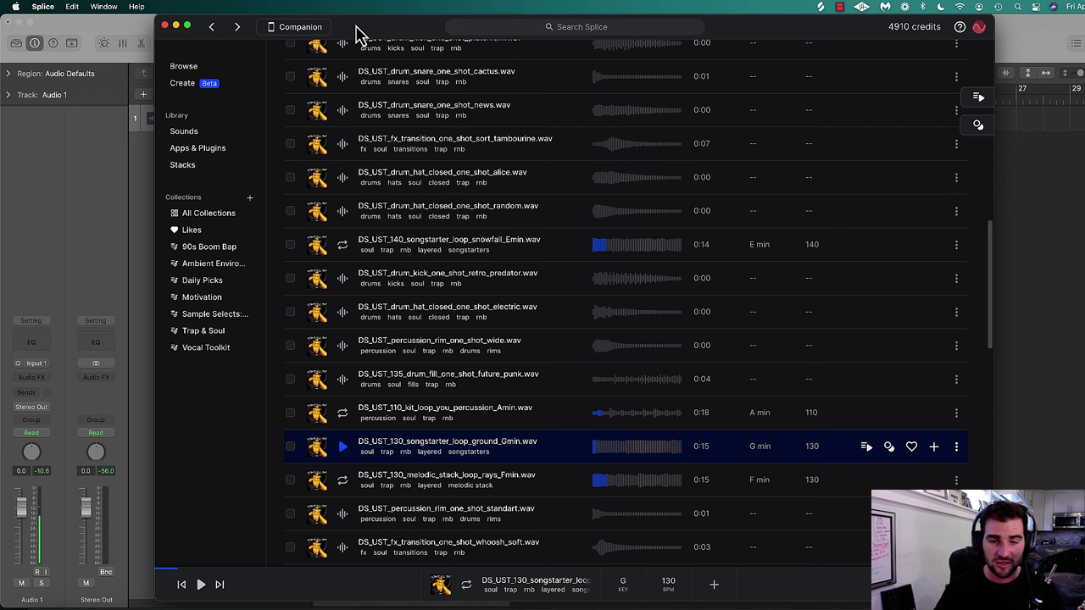
Preview DS_UST_130_songstarter_loop_ground_Gmin.wav and add it to the Splice library for 1 credit.
{"action": "left_click_drag", "start_coordinate": [356, 28], "coordinate": [503, 8]}
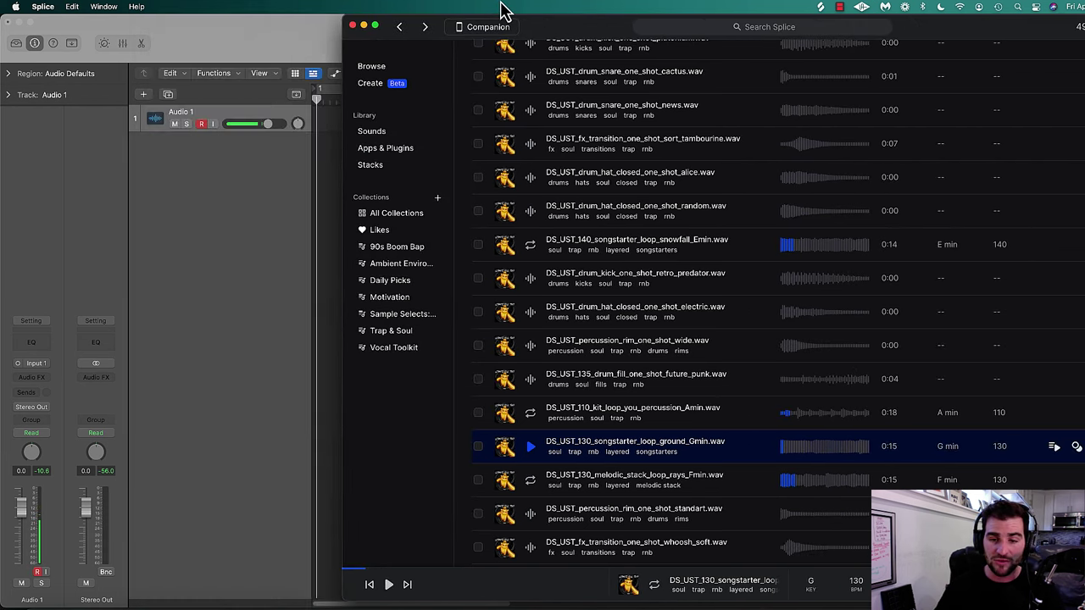
{"action": "left_click", "coordinate": [529, 455]}
{"action": "left_click_drag", "start_coordinate": [566, 28], "coordinate": [507, 29]}
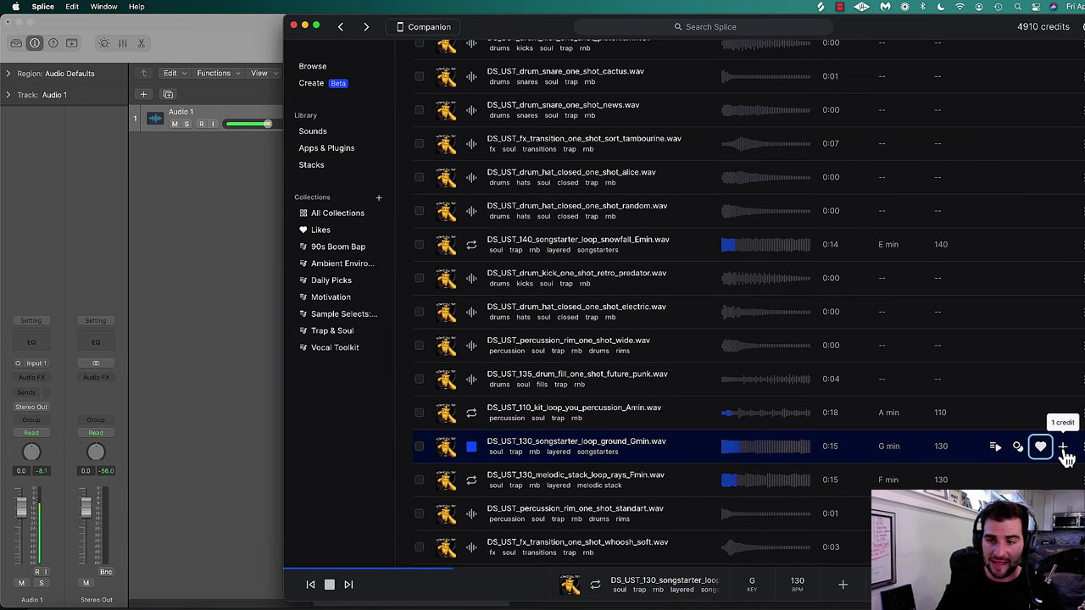
{"action": "left_click", "coordinate": [472, 452]}
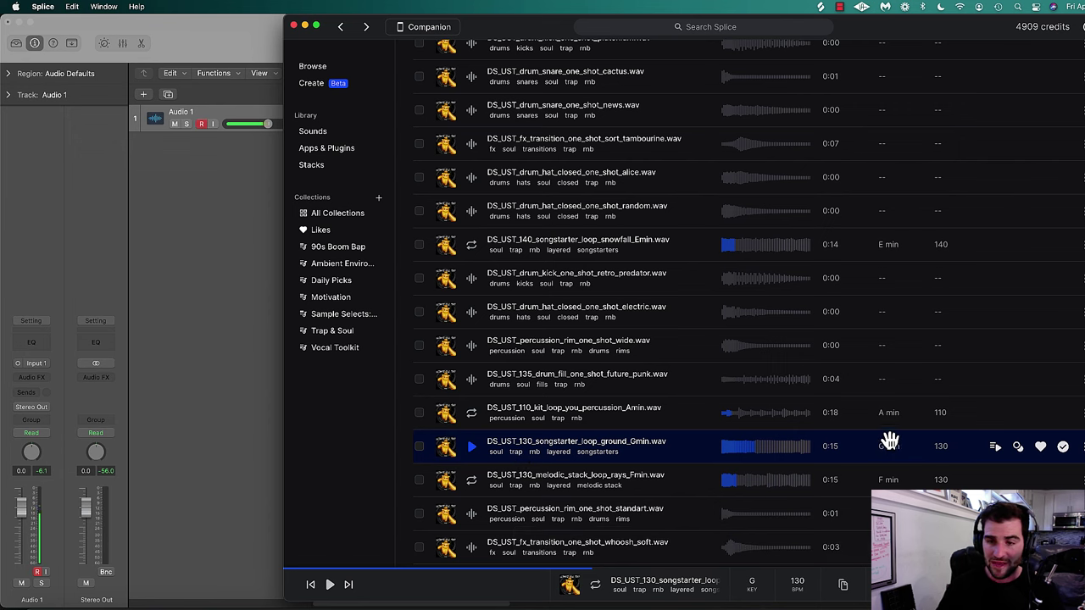
Filter the Ultimate Soul Trap pack's samples to the key of G.
{"action": "scroll", "coordinate": [899, 437], "scroll_direction": "up", "scroll_amount": 10}
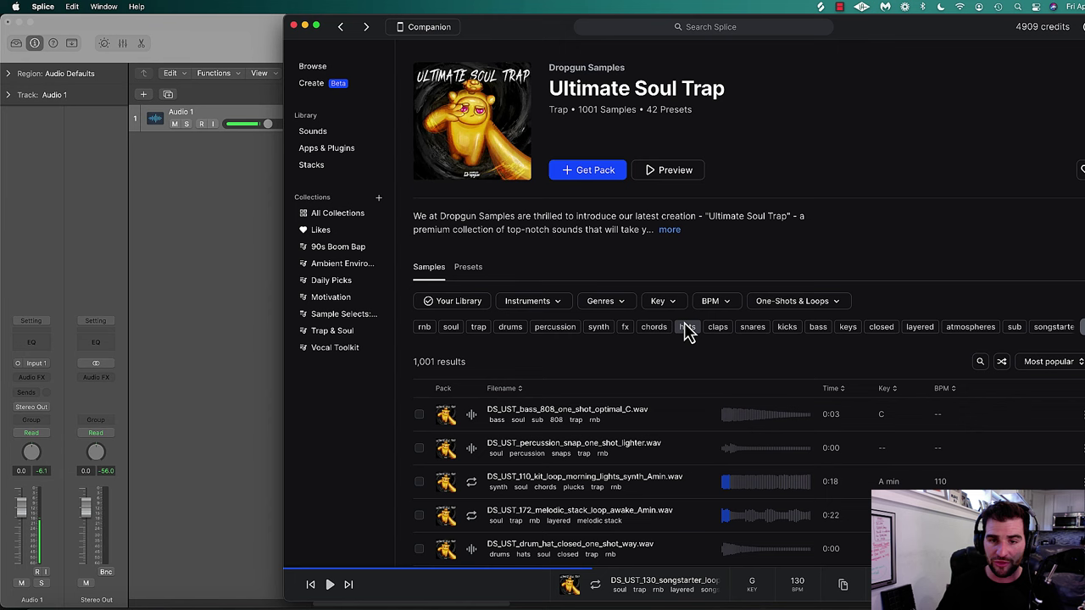
{"action": "left_click", "coordinate": [676, 305]}
{"action": "left_click", "coordinate": [739, 379]}
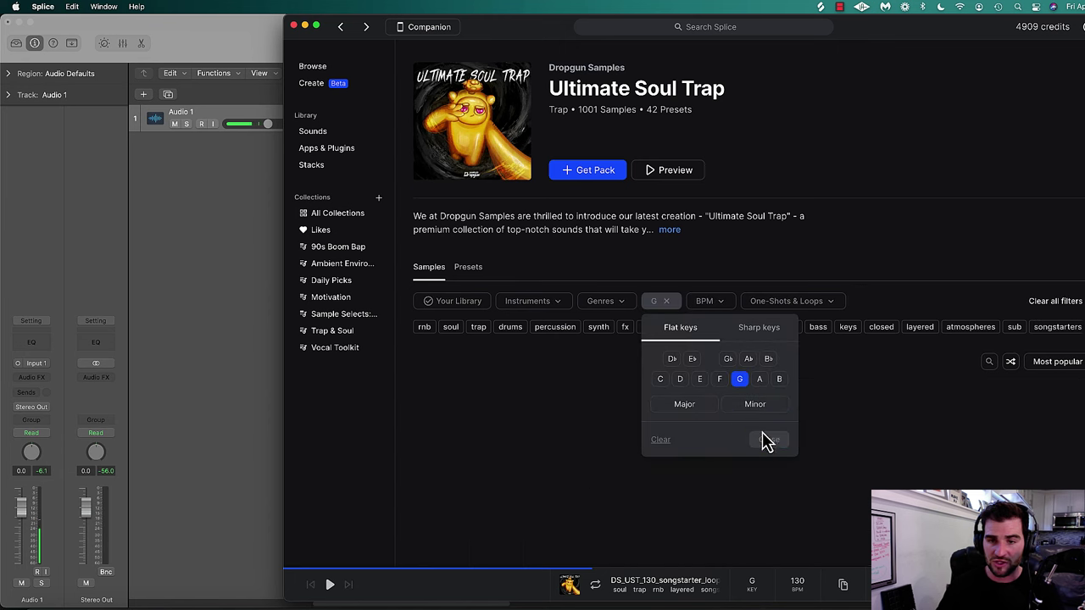
{"action": "left_click", "coordinate": [768, 441]}
Audition the G samples, then like the kit_loop_alone_vocal loop and add it to the library.
{"action": "scroll", "coordinate": [632, 331], "scroll_direction": "down", "scroll_amount": 2}
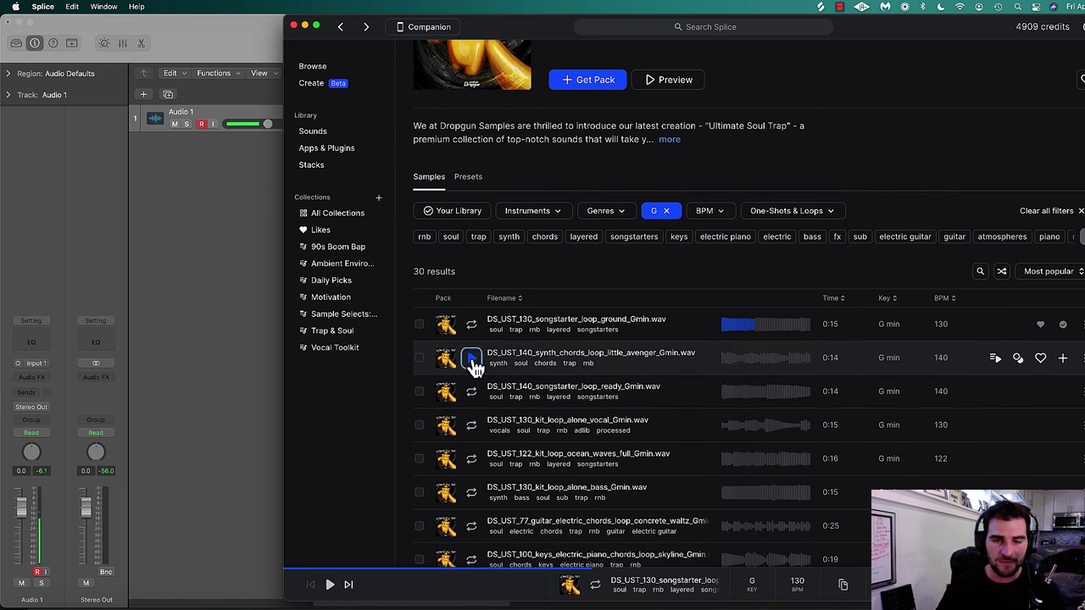
{"action": "left_click", "coordinate": [472, 360]}
{"action": "left_click", "coordinate": [471, 330]}
{"action": "left_click", "coordinate": [473, 395]}
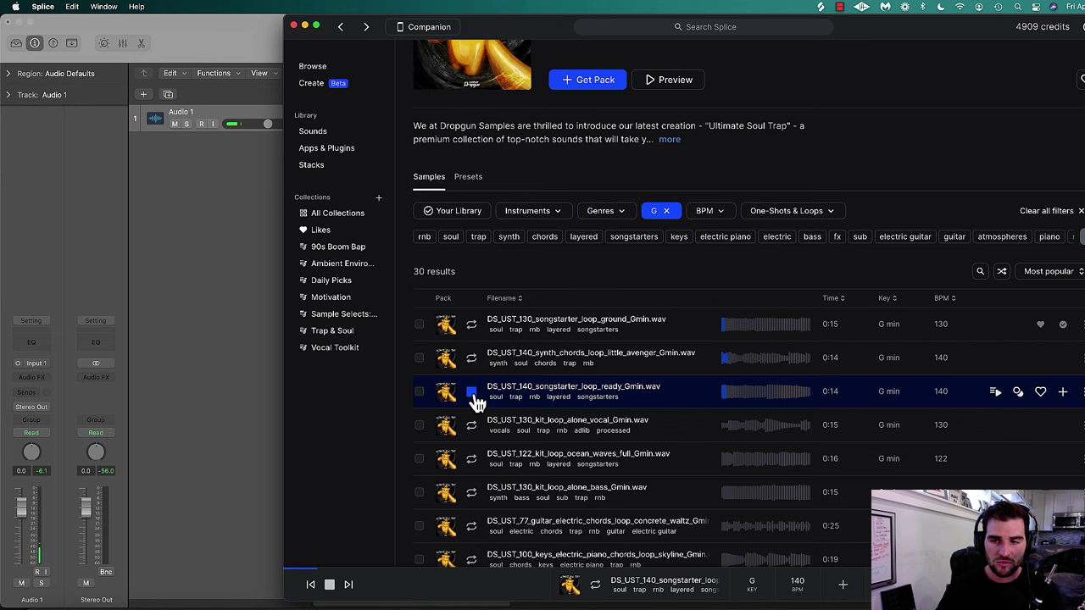
{"action": "left_click", "coordinate": [472, 426]}
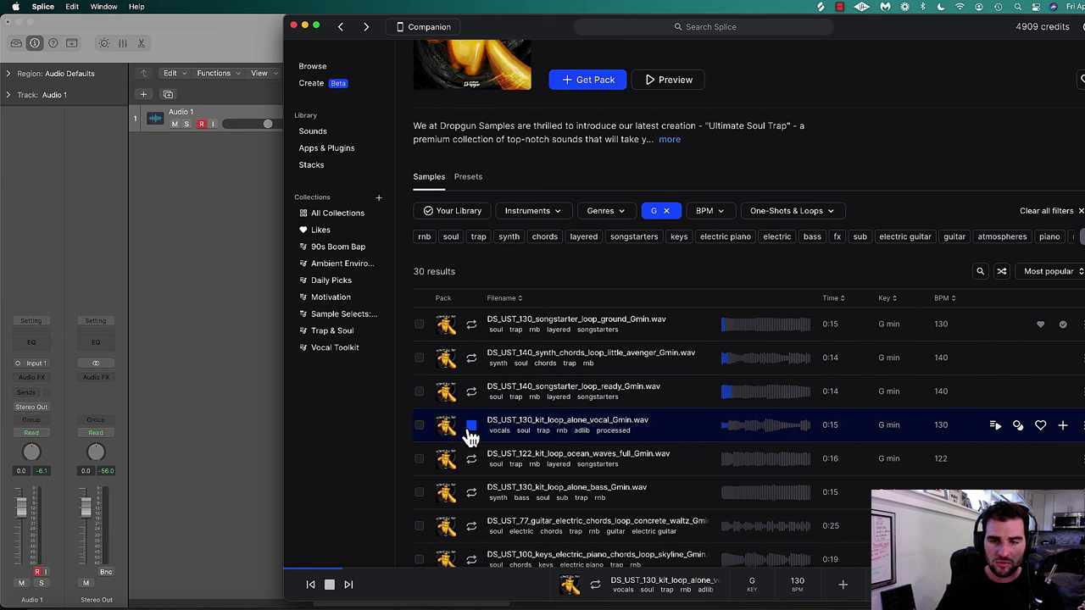
{"action": "left_click", "coordinate": [471, 329]}
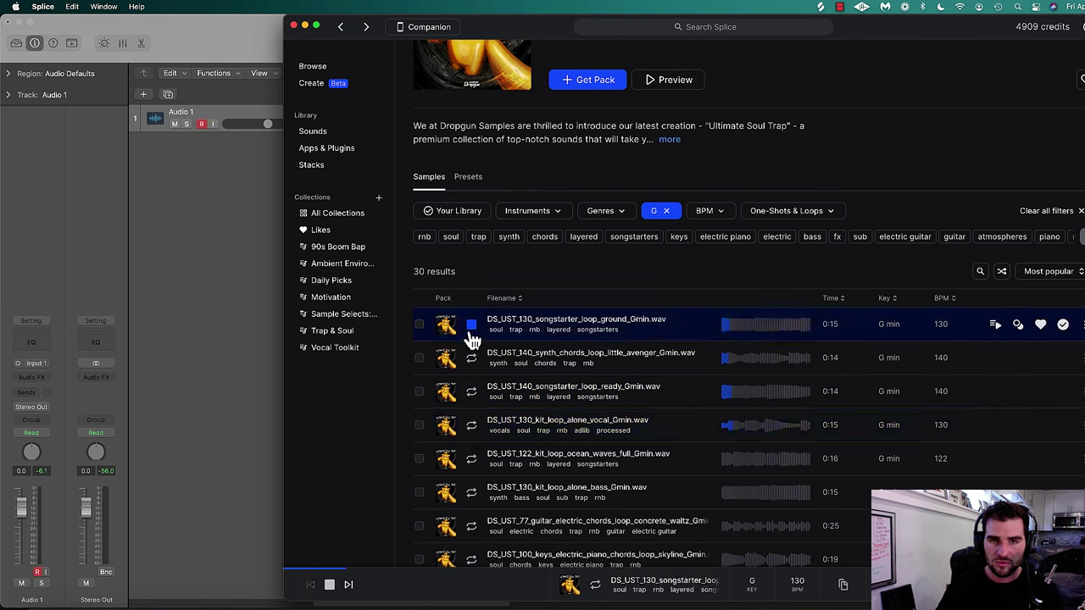
{"action": "left_click", "coordinate": [469, 431]}
{"action": "left_click", "coordinate": [1040, 425]}
{"action": "left_click", "coordinate": [1063, 425]}
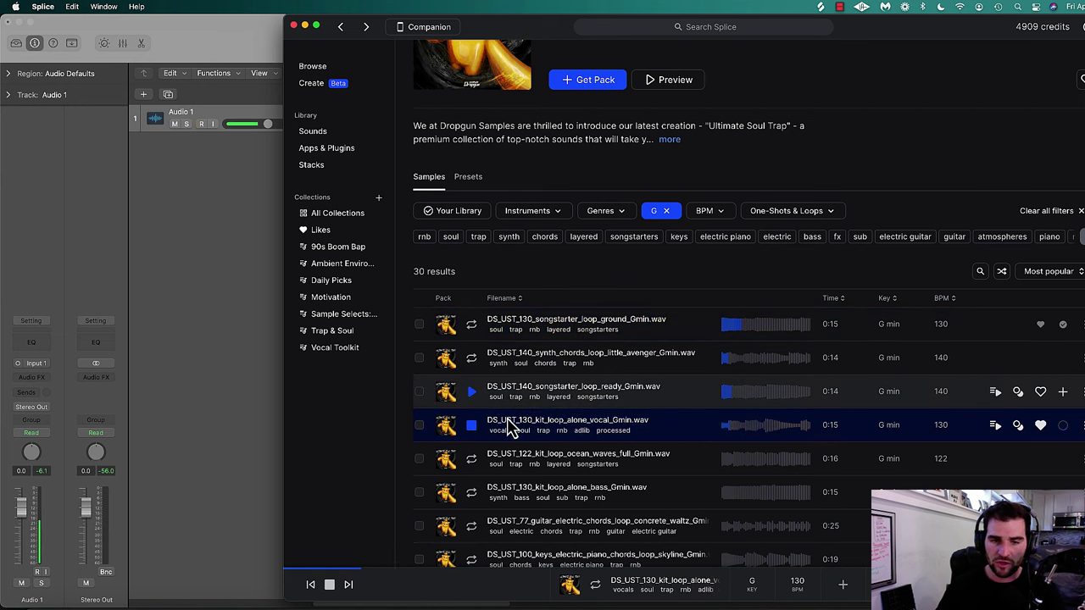
Preview more G loops and like the kit_loop_alone_bass loop.
{"action": "left_click", "coordinate": [472, 462]}
{"action": "scroll", "coordinate": [487, 458], "scroll_direction": "down", "scroll_amount": 1}
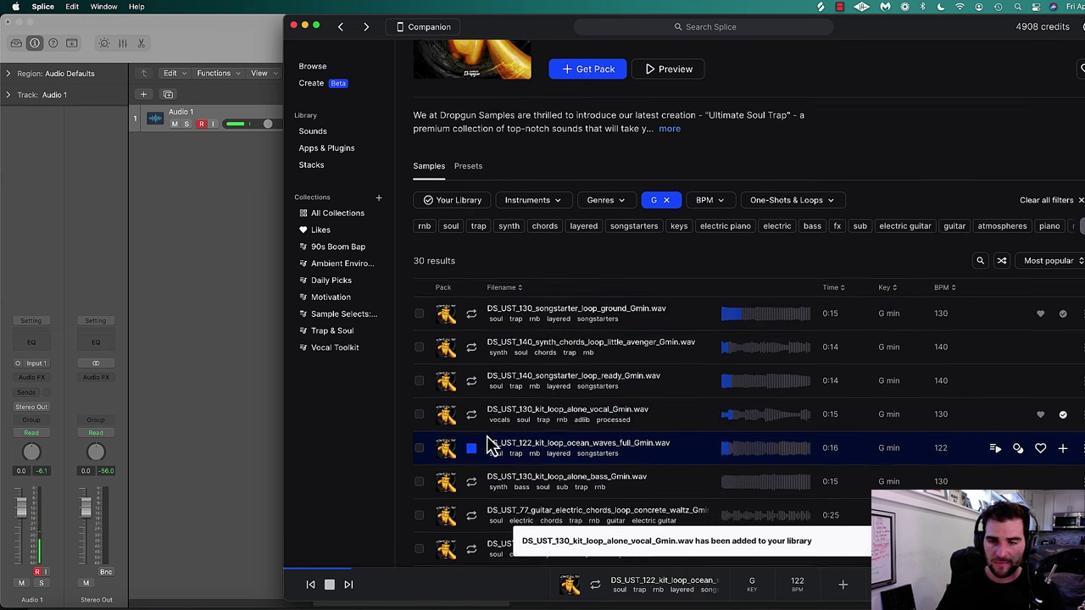
{"action": "left_click", "coordinate": [472, 305]}
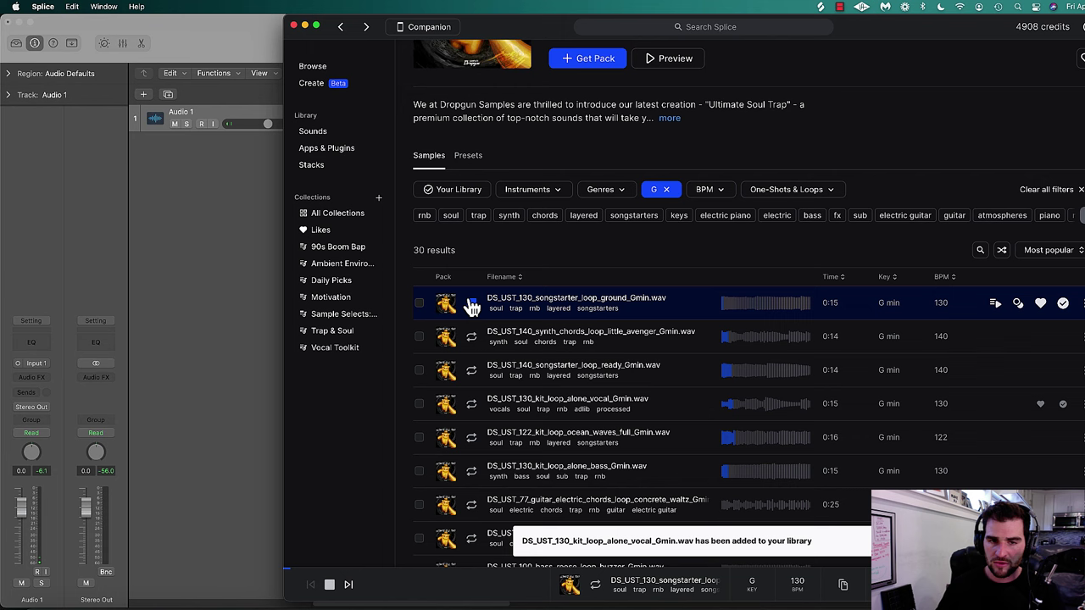
{"action": "left_click", "coordinate": [472, 472]}
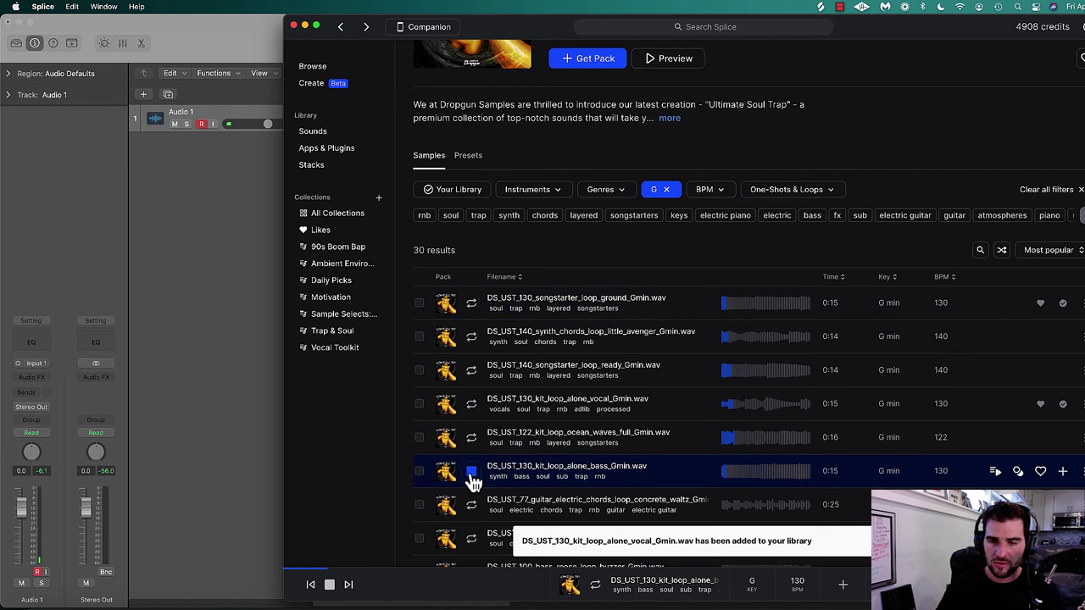
{"action": "left_click", "coordinate": [1041, 471]}
{"action": "scroll", "coordinate": [1042, 469], "scroll_direction": "down", "scroll_amount": 3}
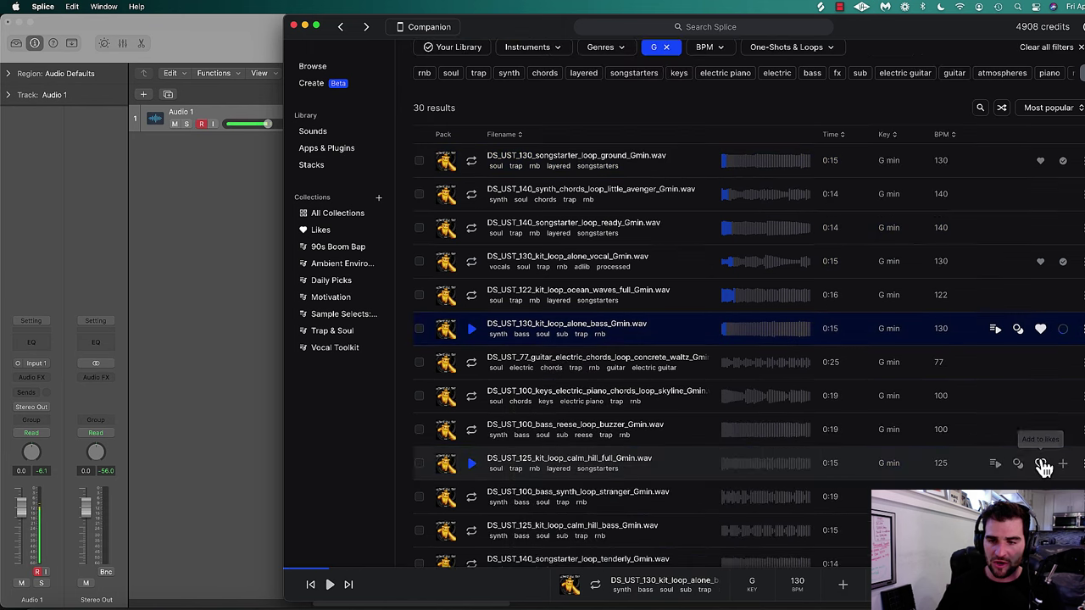
{"action": "scroll", "coordinate": [1025, 474], "scroll_direction": "down", "scroll_amount": 4}
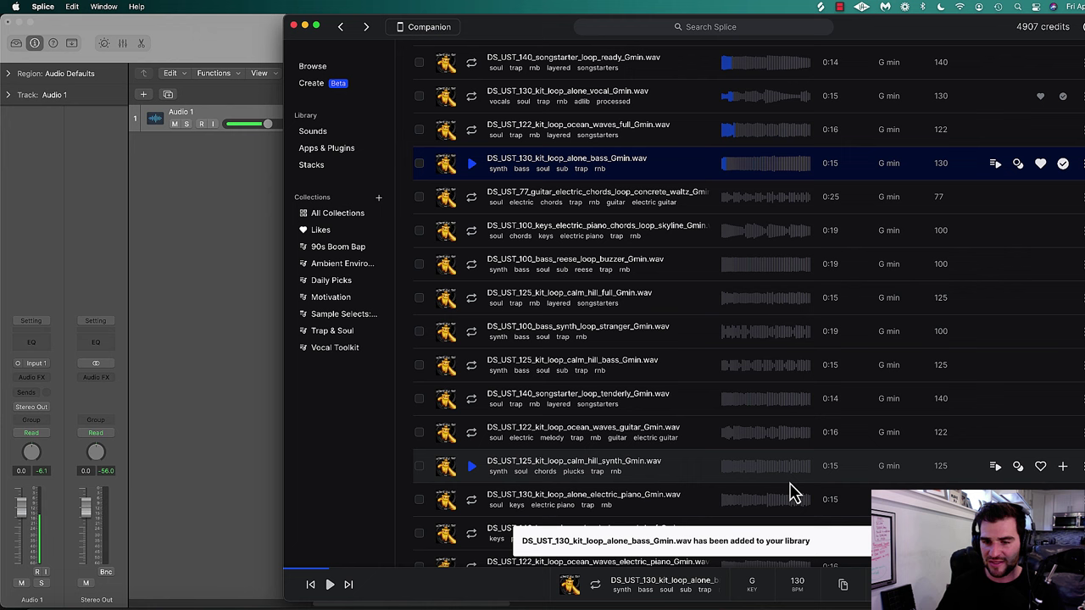
{"action": "left_click", "coordinate": [470, 511]}
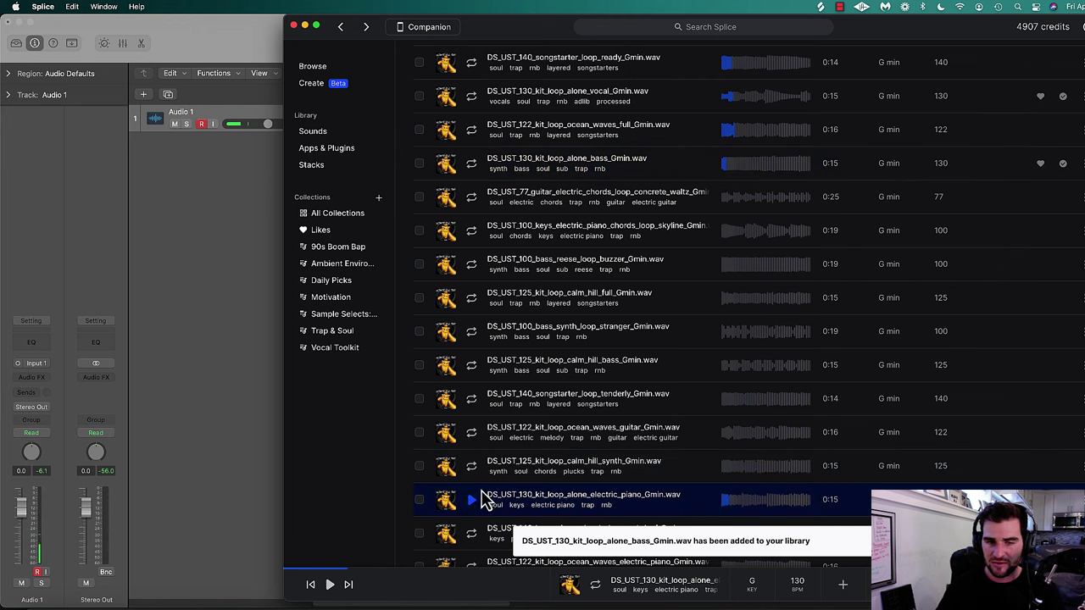
{"action": "scroll", "coordinate": [483, 500], "scroll_direction": "up", "scroll_amount": 10}
{"action": "left_click", "coordinate": [471, 420]}
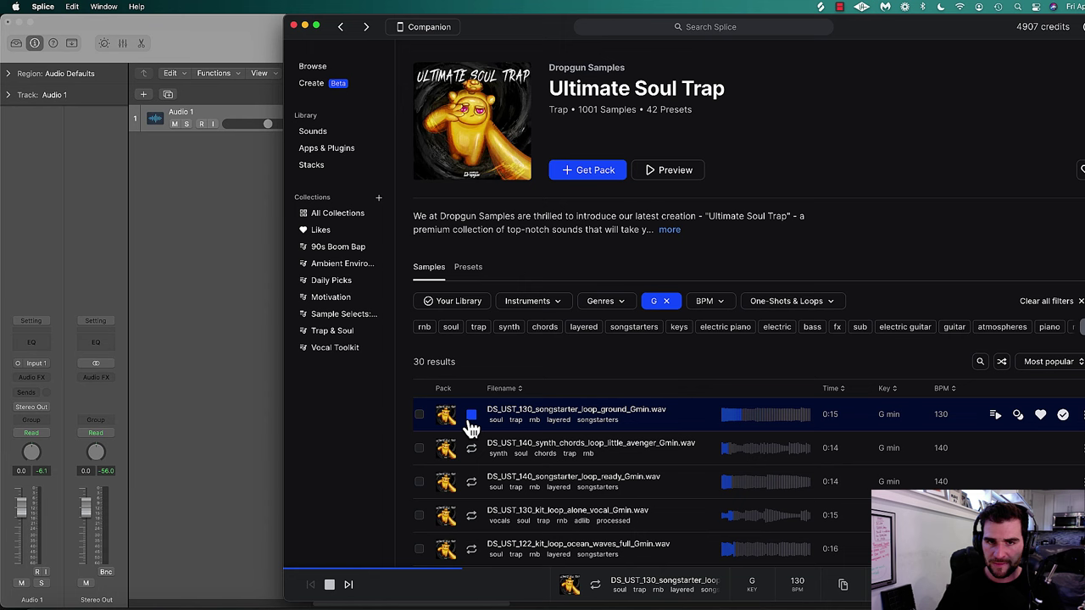
Drag the songstarter loop ground into Logic as a new track.
{"action": "left_click_drag", "start_coordinate": [480, 36], "coordinate": [634, 36]}
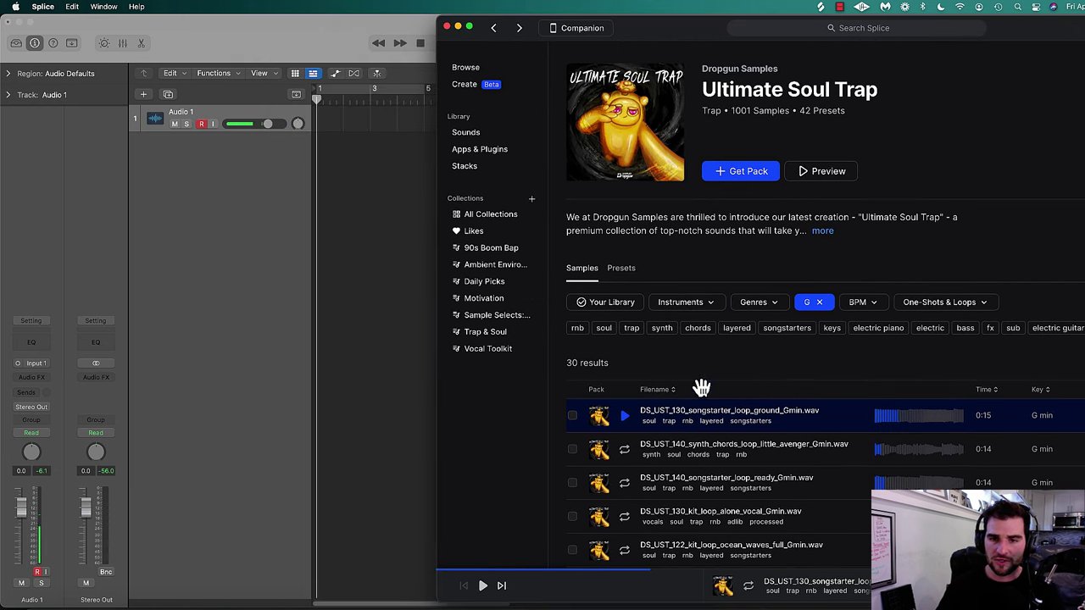
{"action": "left_click_drag", "start_coordinate": [678, 411], "coordinate": [322, 237]}
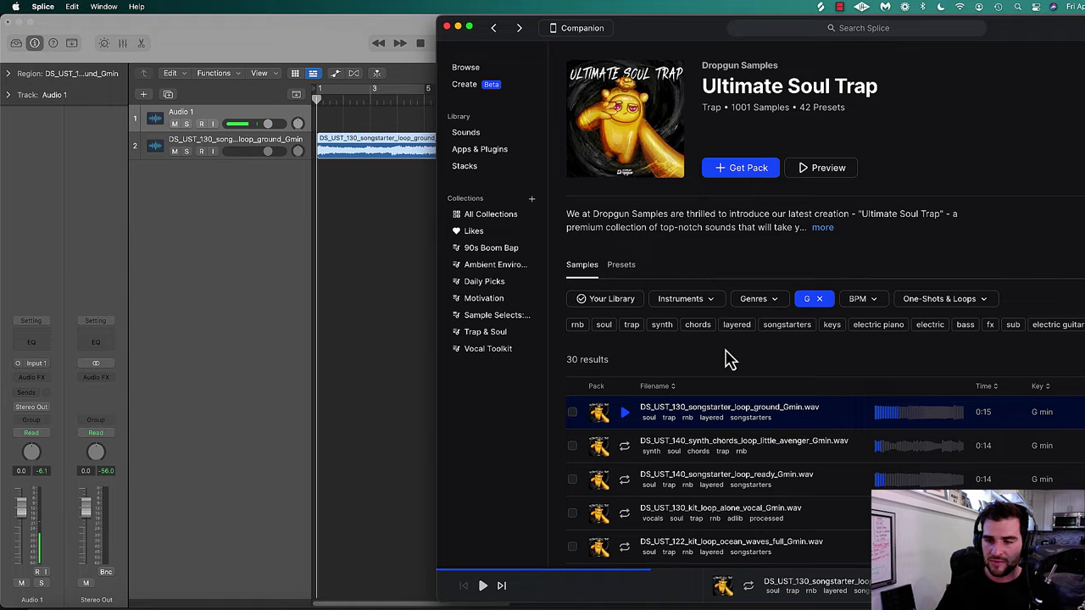
{"action": "scroll", "coordinate": [729, 360], "scroll_direction": "down", "scroll_amount": 3}
{"action": "left_click_drag", "start_coordinate": [700, 17], "coordinate": [747, 28]}
Bring the vocal and bass kit loops into Logic as tracks 3 and 4.
{"action": "left_click", "coordinate": [506, 398]}
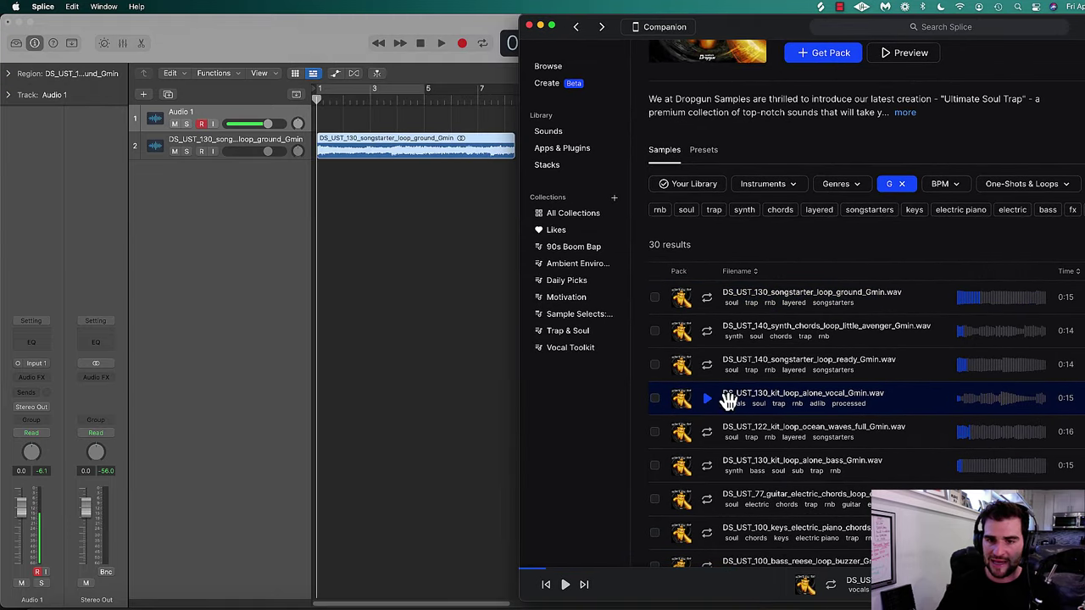
{"action": "left_click_drag", "start_coordinate": [726, 395], "coordinate": [310, 255]}
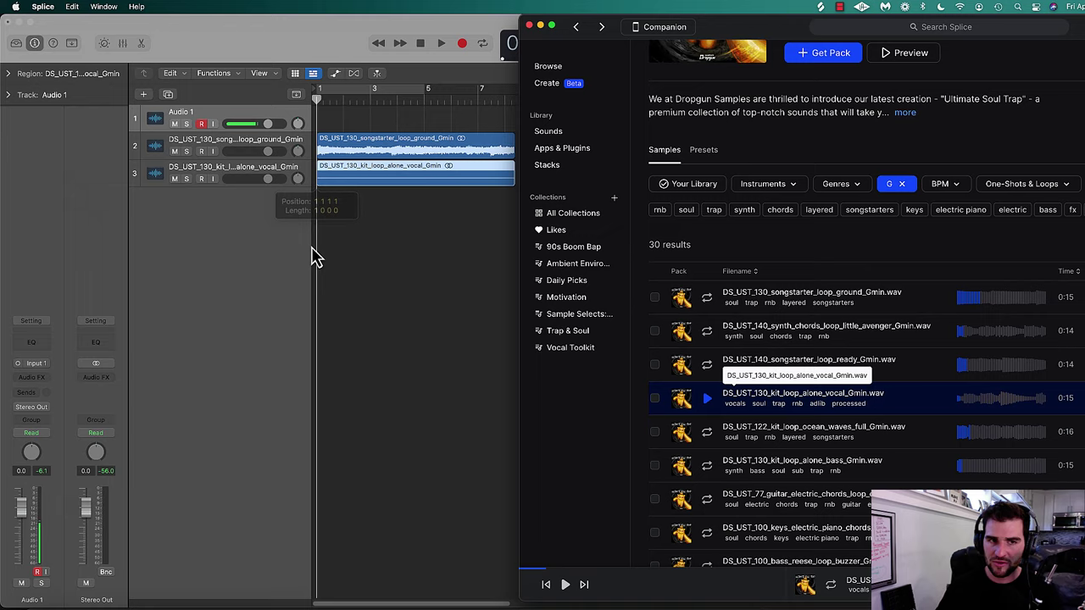
{"action": "left_click_drag", "start_coordinate": [751, 19], "coordinate": [705, 38]}
{"action": "scroll", "coordinate": [449, 339], "scroll_direction": "down", "scroll_amount": 1}
{"action": "left_click", "coordinate": [430, 447]}
{"action": "left_click", "coordinate": [689, 29]}
{"action": "left_click_drag", "start_coordinate": [720, 439], "coordinate": [314, 280]}
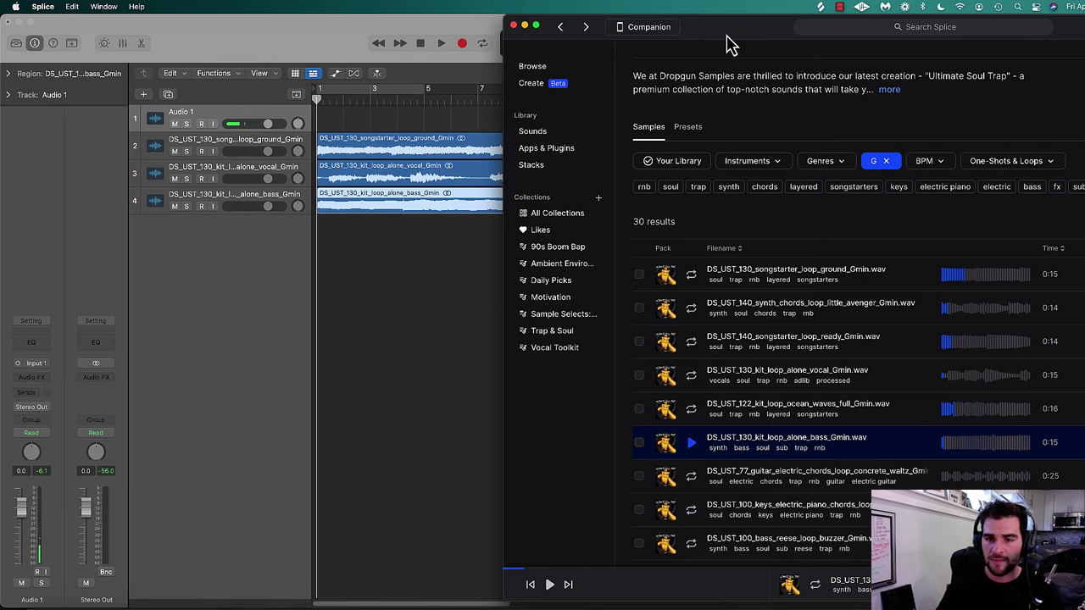
{"action": "left_click_drag", "start_coordinate": [727, 42], "coordinate": [508, 37]}
Add the electric piano kit loop to the library and place it on track 5.
{"action": "scroll", "coordinate": [572, 292], "scroll_direction": "down", "scroll_amount": 5}
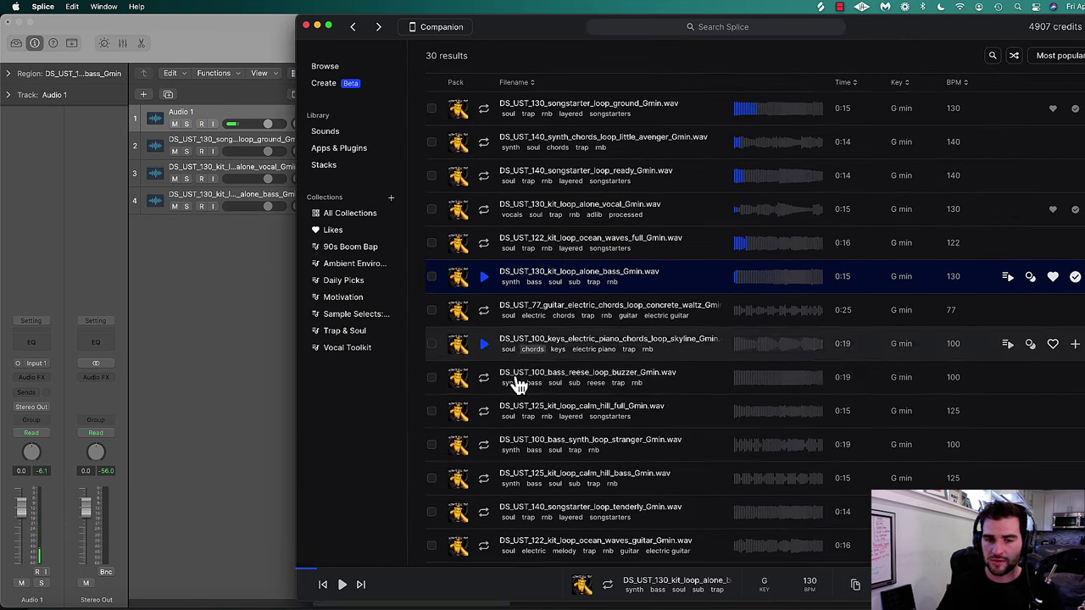
{"action": "scroll", "coordinate": [505, 380], "scroll_direction": "down", "scroll_amount": 3}
{"action": "left_click", "coordinate": [485, 463]}
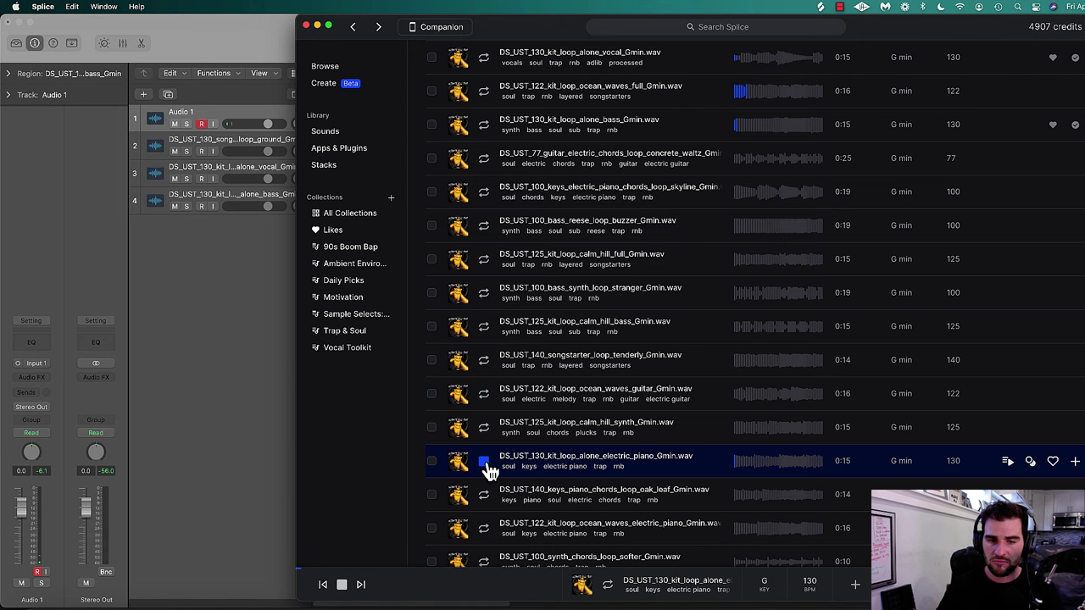
{"action": "left_click", "coordinate": [1073, 462]}
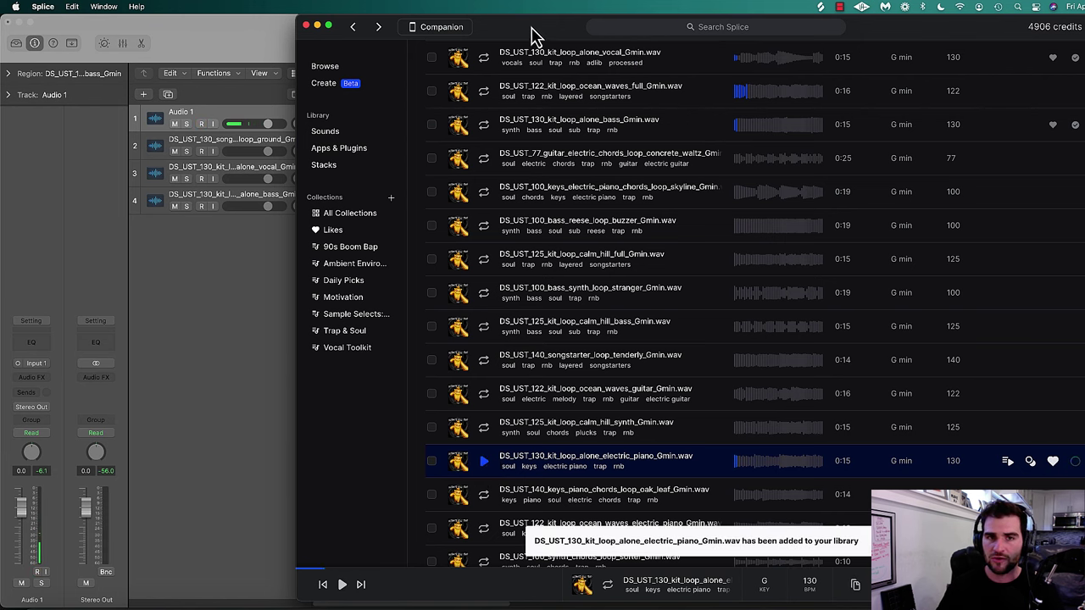
{"action": "left_click_drag", "start_coordinate": [532, 36], "coordinate": [831, 35]}
{"action": "left_click_drag", "start_coordinate": [818, 459], "coordinate": [387, 314]}
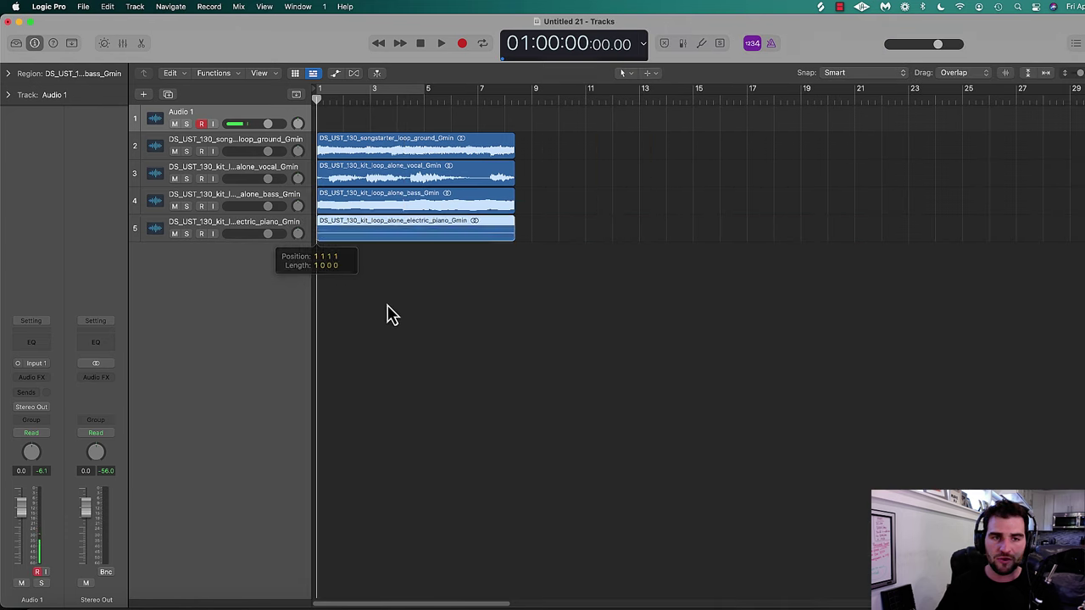
Set the project tempo to 130 BPM and cycle bars 1–9.
{"action": "left_click", "coordinate": [644, 44]}
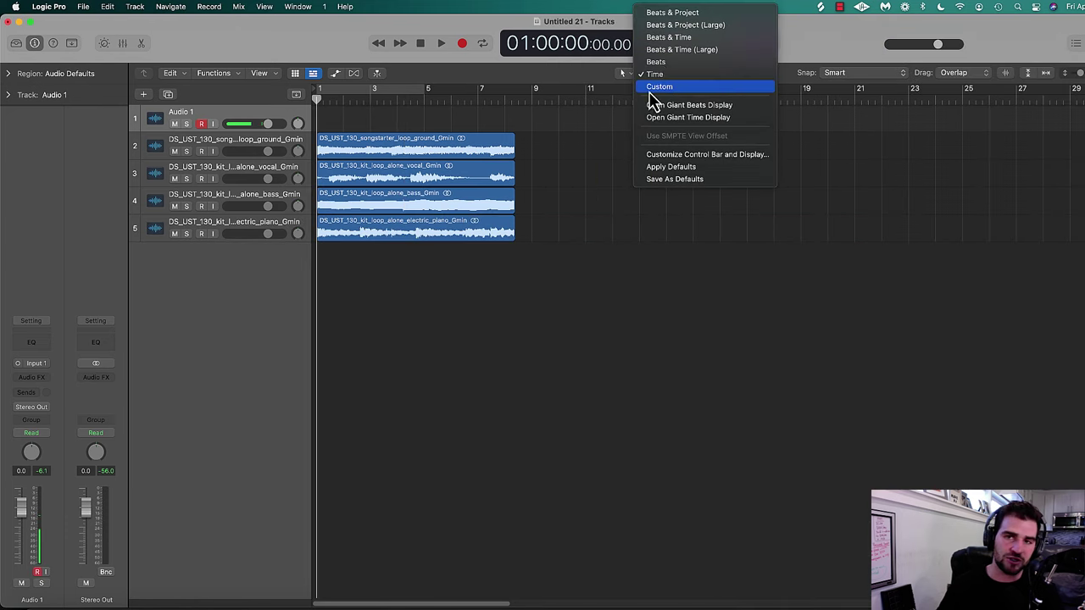
{"action": "left_click", "coordinate": [680, 12]}
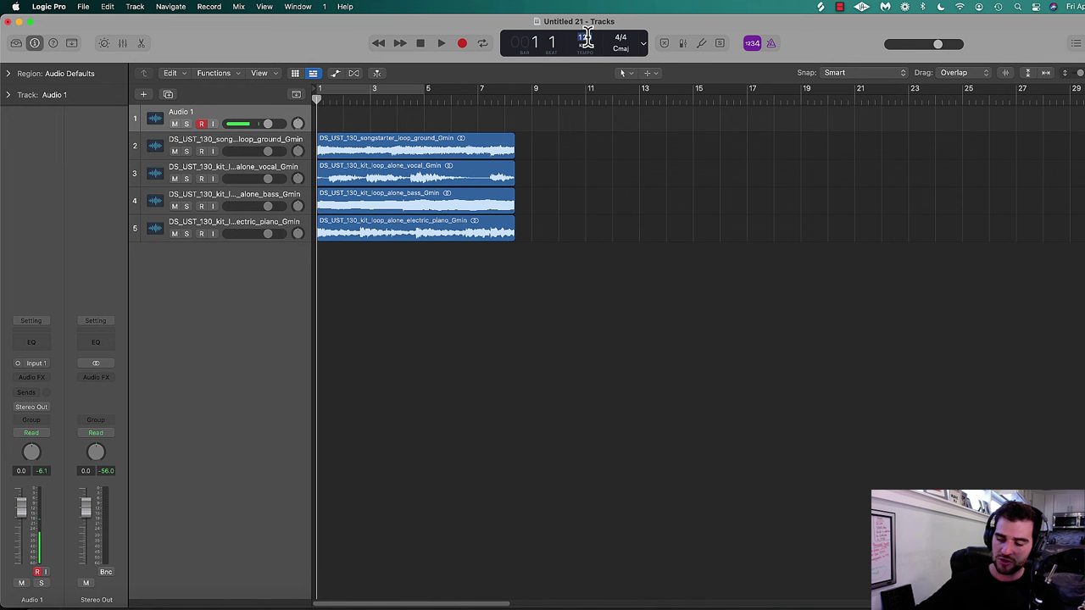
{"action": "type", "text": "130"}
{"action": "key", "text": "Return"}
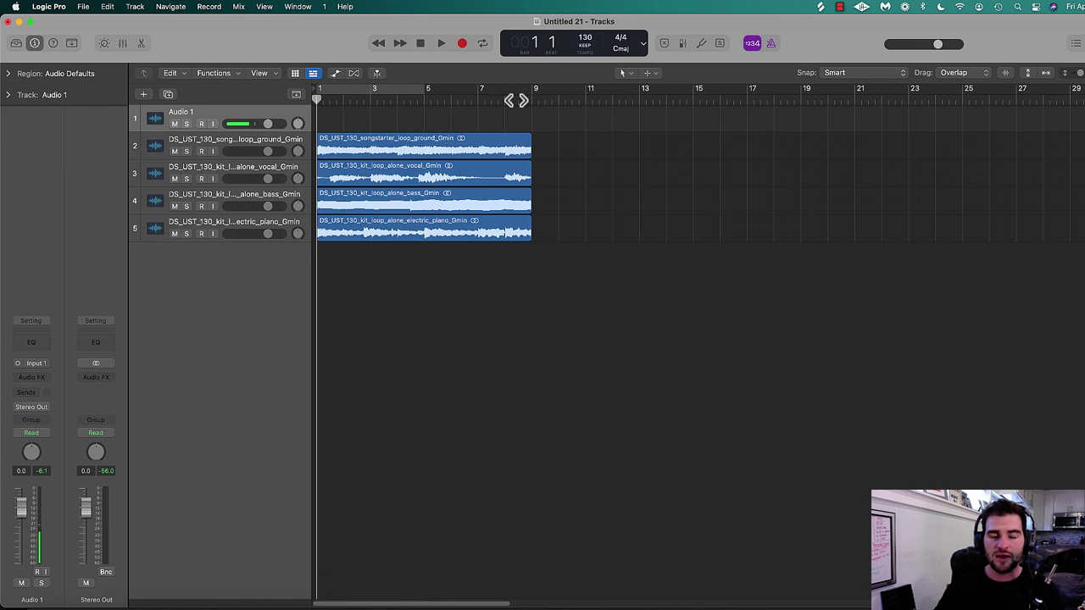
{"action": "left_click_drag", "start_coordinate": [410, 95], "coordinate": [535, 104]}
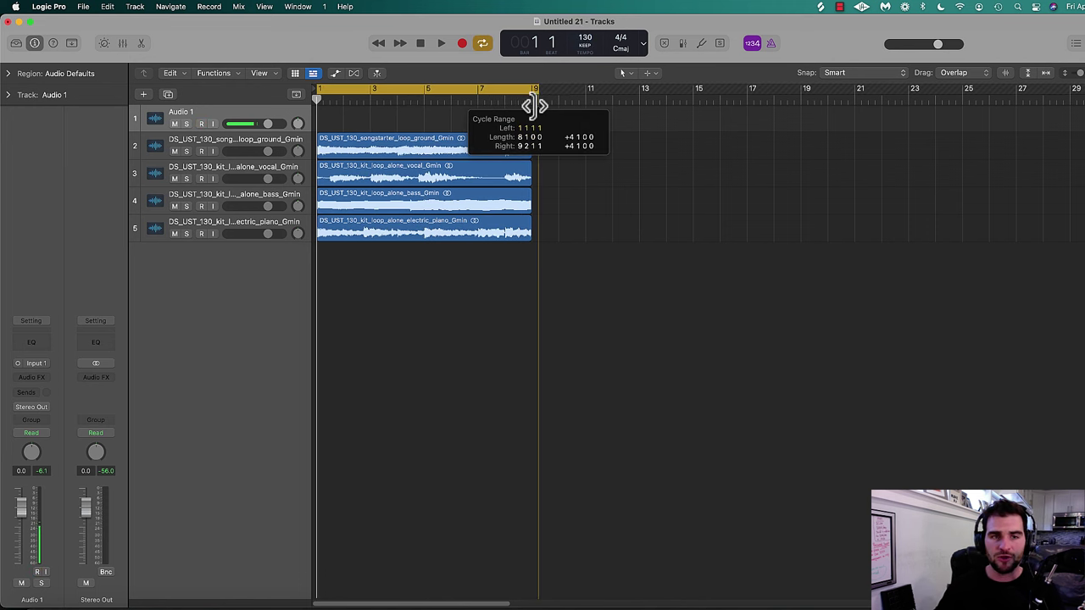
Delete the empty Audio 1 track and move the bass track below the electric piano.
{"action": "left_click", "coordinate": [202, 124]}
{"action": "key", "text": "super+BackSpace"}
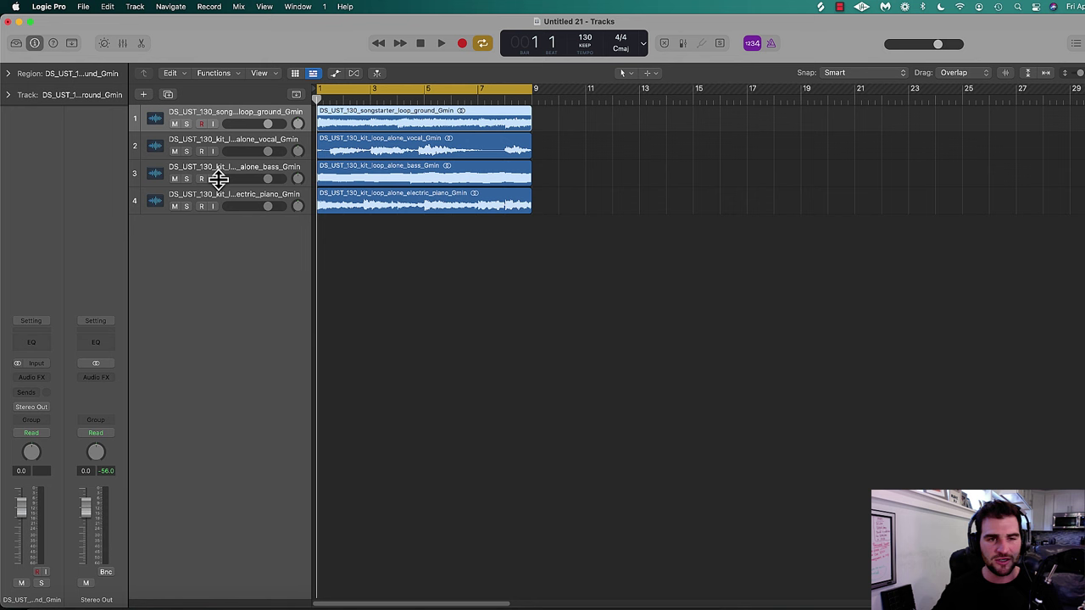
{"action": "left_click_drag", "start_coordinate": [233, 180], "coordinate": [211, 224]}
Lower the volume of all four loop tracks together during playback, then select the bass track.
{"action": "key", "text": "space"}
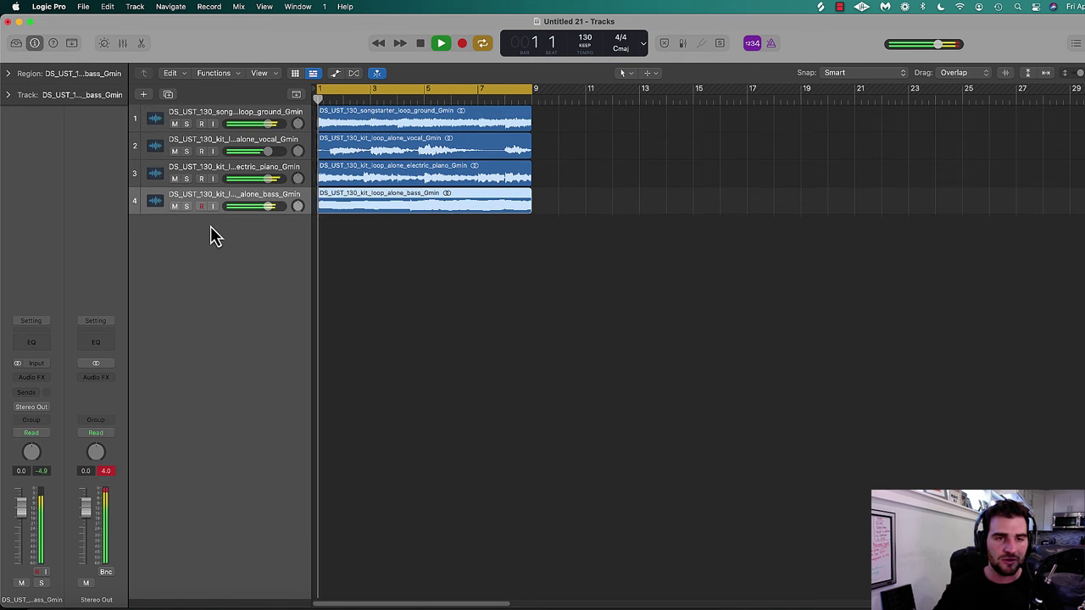
{"action": "left_click", "coordinate": [230, 113], "text": "shift"}
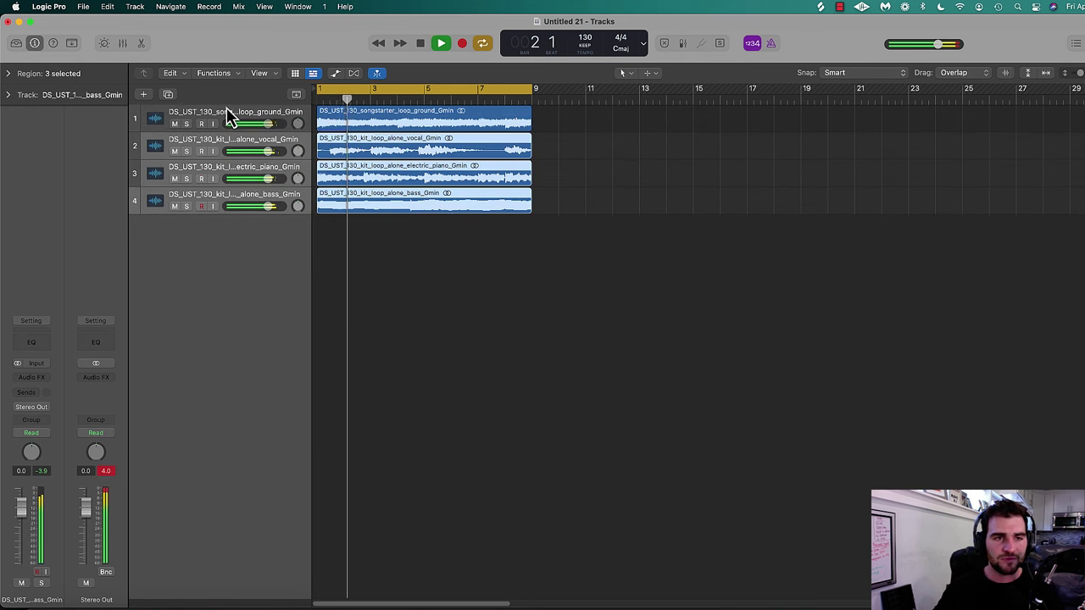
{"action": "left_click_drag", "start_coordinate": [250, 119], "coordinate": [241, 119]}
{"action": "left_click", "coordinate": [237, 210]}
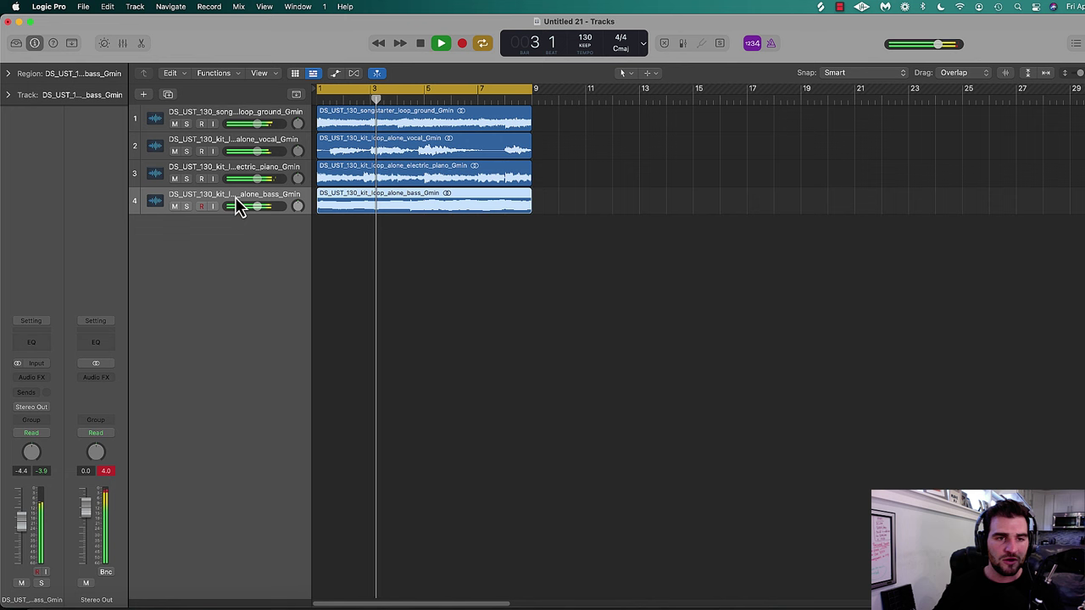
{"action": "key", "text": "space"}
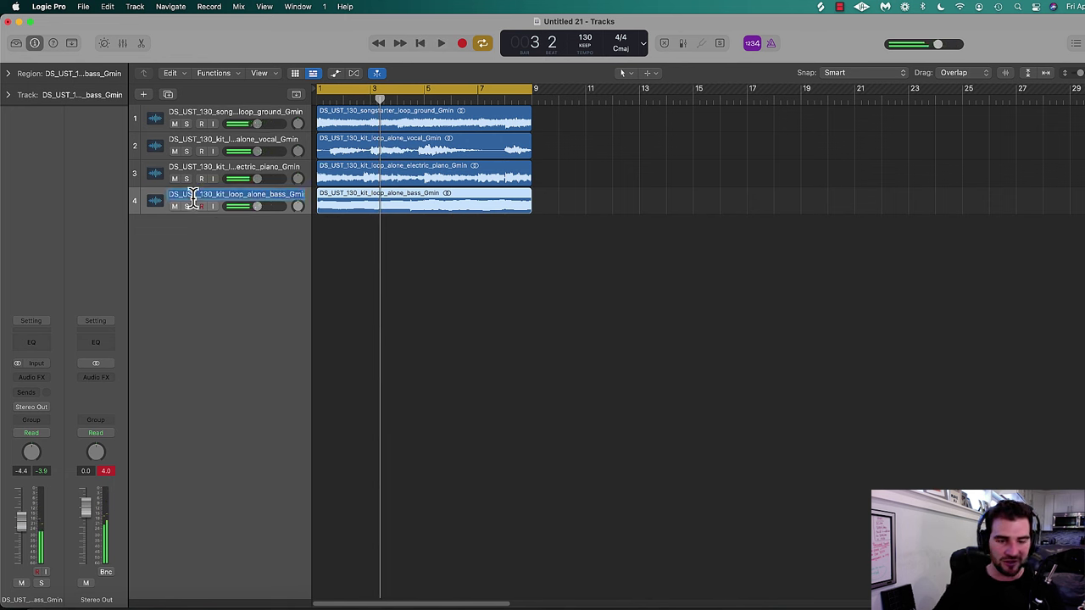
Audition the electric piano and vocal tracks solo and rename the vocal track Vocal Chop.
{"action": "left_click", "coordinate": [209, 176]}
{"action": "key", "text": "s"}
{"action": "key", "text": "Return"}
{"action": "key", "text": "space"}
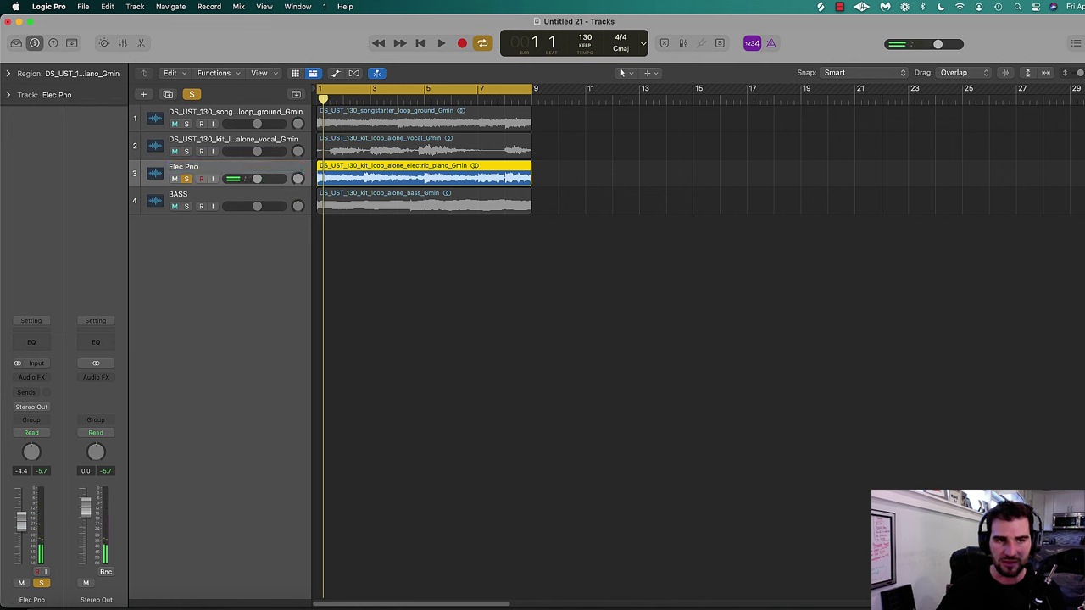
{"action": "key", "text": "s"}
{"action": "left_click", "coordinate": [203, 150]}
{"action": "key", "text": "s"}
{"action": "key", "text": "s"}
{"action": "double_click", "coordinate": [201, 141]}
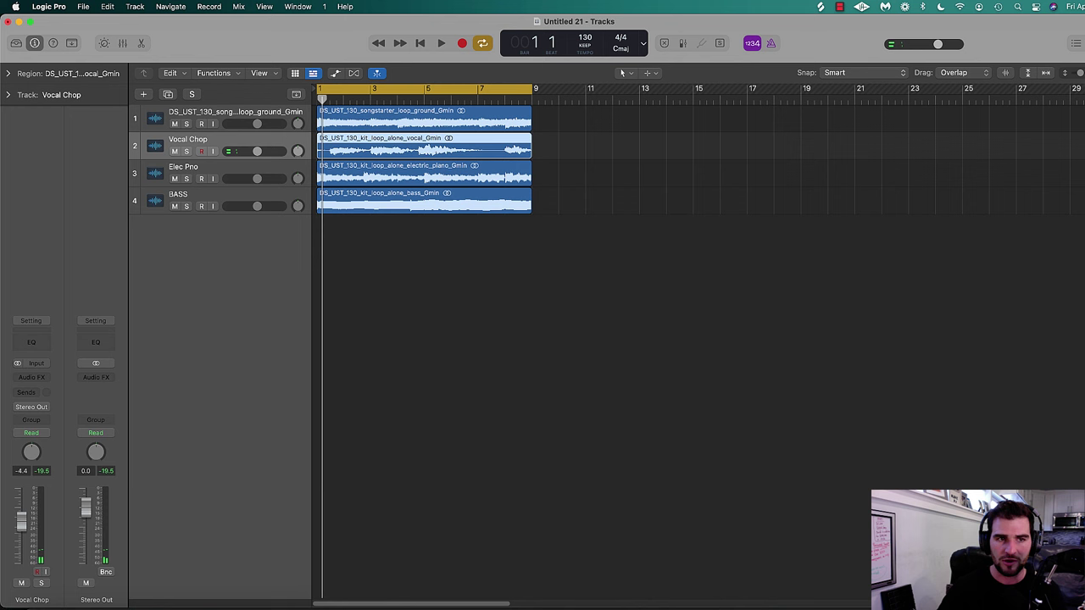
Rename the first track Songstart loop and lower all four track volumes together.
{"action": "left_click", "coordinate": [224, 121]}
{"action": "key", "text": "s"}
{"action": "key", "text": "space"}
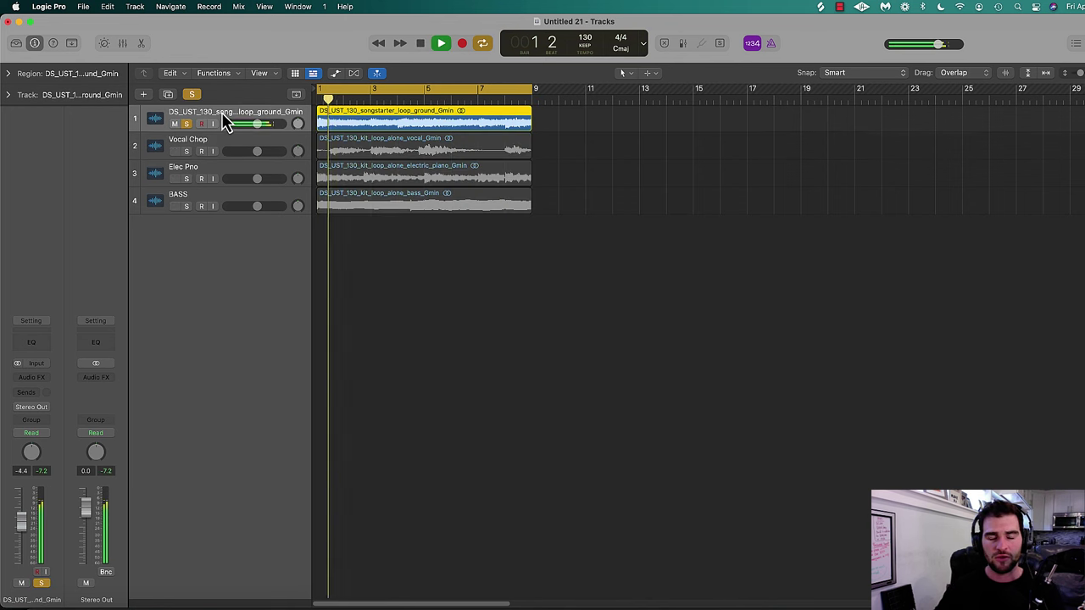
{"action": "key", "text": "space"}
{"action": "double_click", "coordinate": [222, 113]}
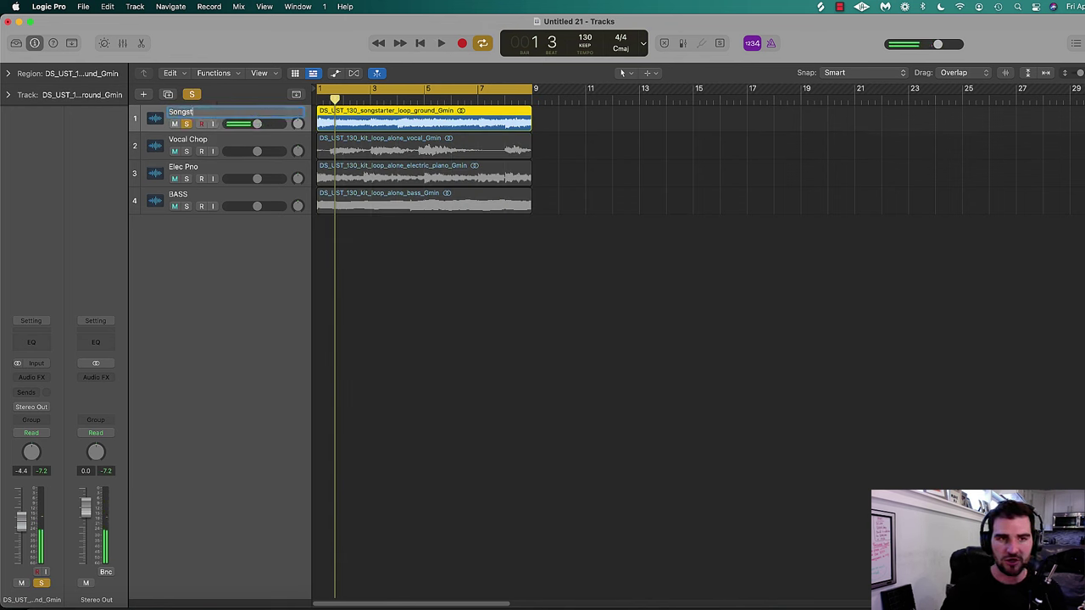
{"action": "key", "text": "s"}
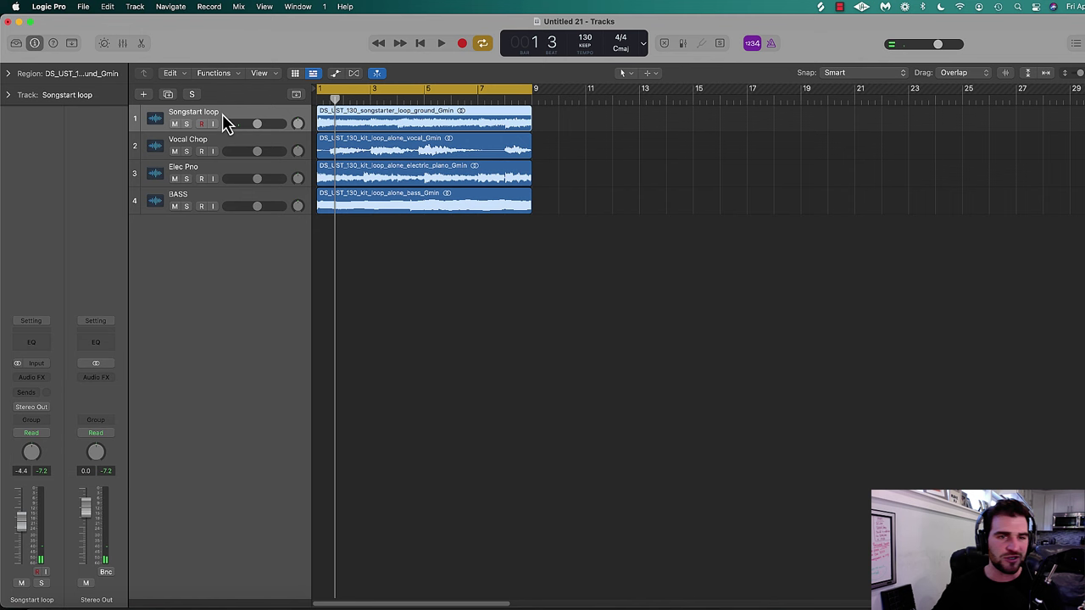
{"action": "left_click_drag", "start_coordinate": [229, 199], "coordinate": [265, 133]}
{"action": "left_click", "coordinate": [212, 121]}
{"action": "key", "text": "space"}
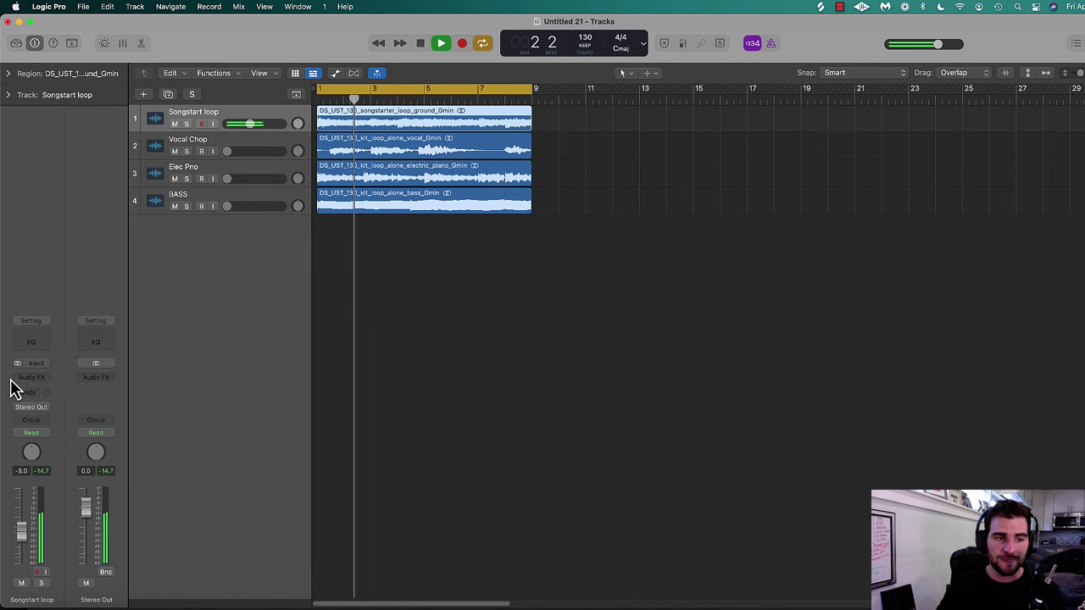
EQ Songstart loop with a 222 Hz low cut and steep high cut; raise Vocal Chop to -17 dB.
{"action": "double_click", "coordinate": [31, 341]}
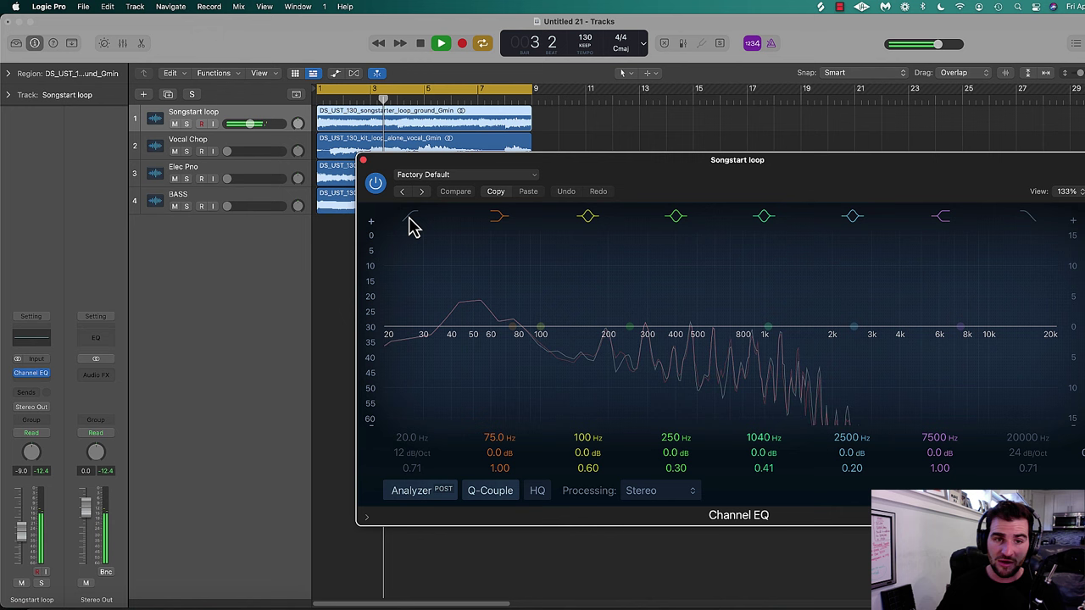
{"action": "left_click", "coordinate": [411, 219]}
{"action": "left_click_drag", "start_coordinate": [472, 266], "coordinate": [523, 370]}
{"action": "key", "text": "s"}
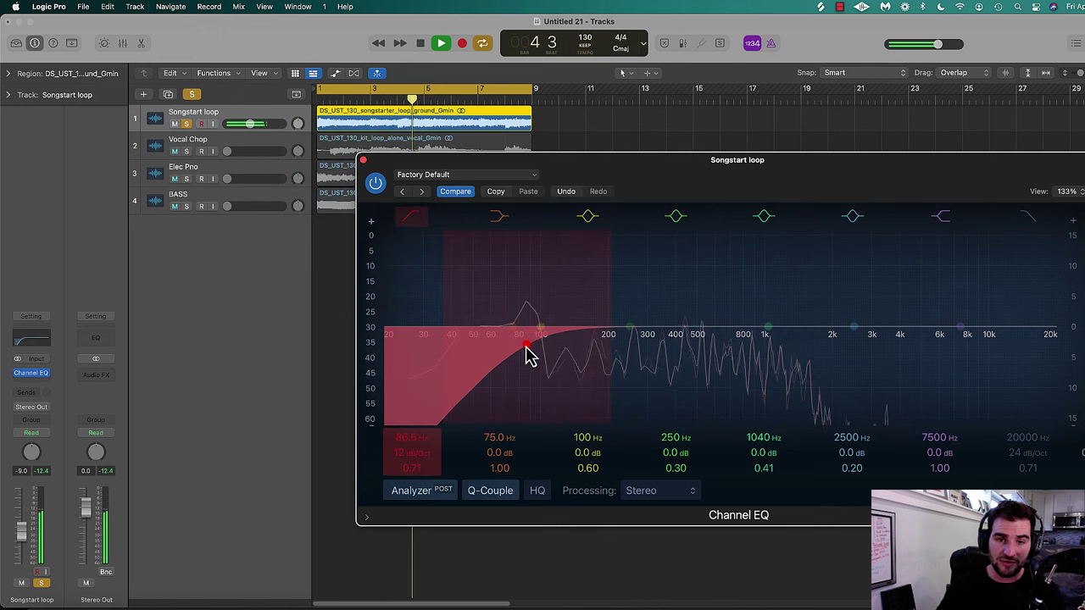
{"action": "left_click_drag", "start_coordinate": [511, 307], "coordinate": [528, 375]}
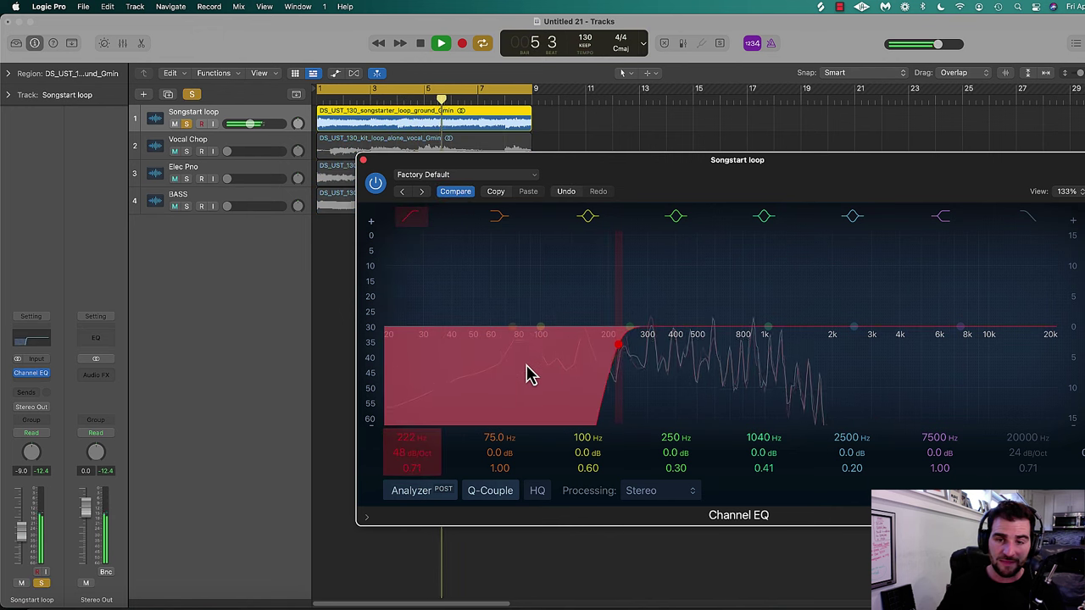
{"action": "left_click", "coordinate": [1041, 250]}
{"action": "left_click_drag", "start_coordinate": [1041, 250], "coordinate": [867, 351]}
{"action": "left_click_drag", "start_coordinate": [826, 312], "coordinate": [1017, 385]}
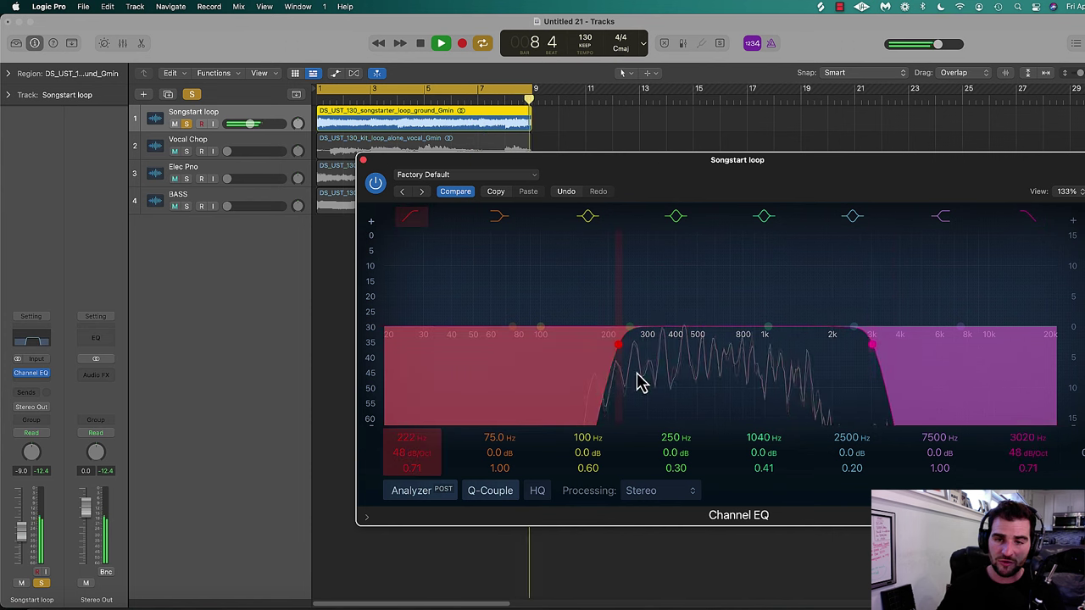
{"action": "left_click", "coordinate": [363, 160]}
{"action": "left_click", "coordinate": [200, 150]}
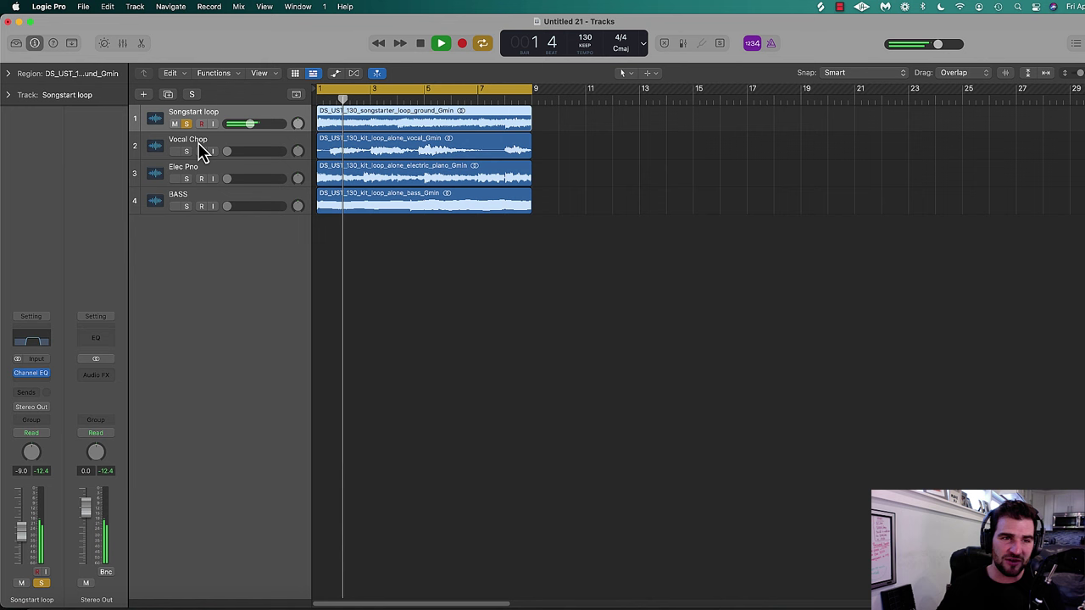
{"action": "left_click_drag", "start_coordinate": [228, 154], "coordinate": [254, 179]}
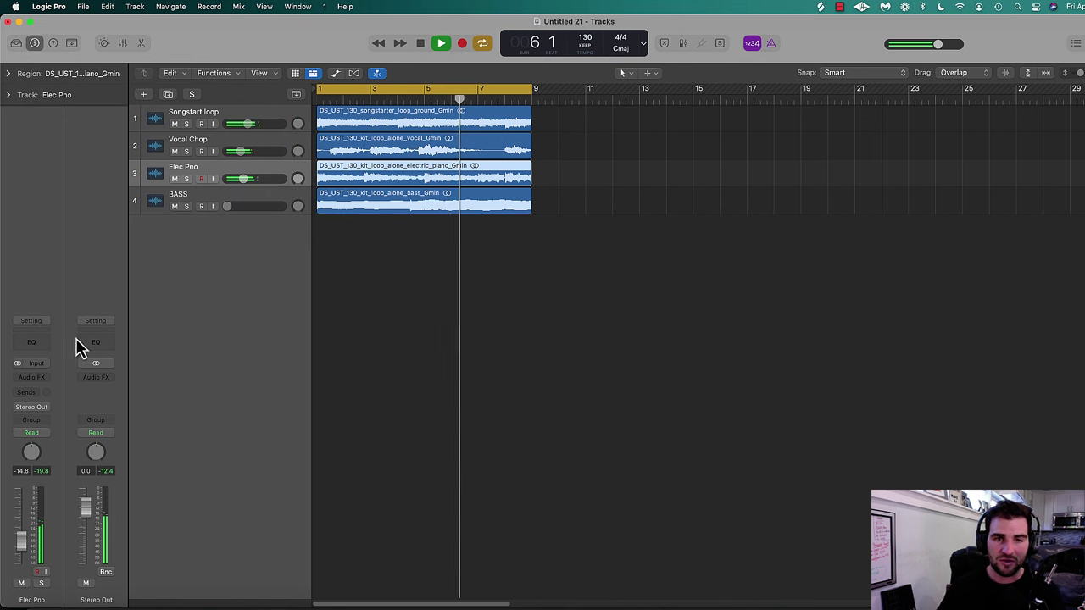
EQ Elec Pno with a 200 Hz low cut and steep 3340 Hz high cut, volume -12.4 dB.
{"action": "left_click", "coordinate": [50, 339]}
{"action": "left_click", "coordinate": [410, 217]}
{"action": "key", "text": "s"}
{"action": "left_click_drag", "start_coordinate": [405, 227], "coordinate": [520, 363]}
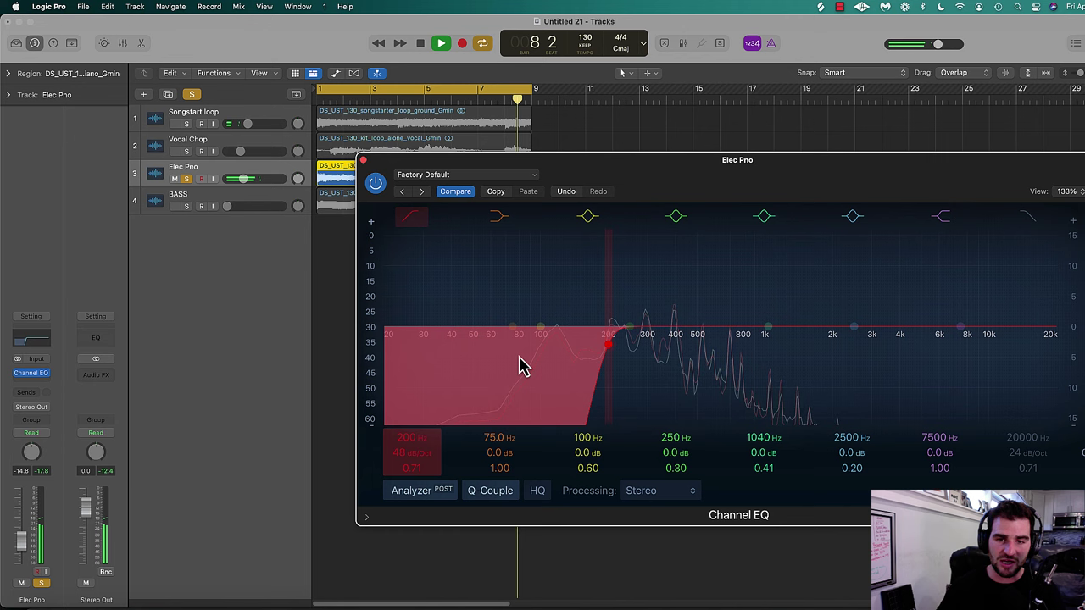
{"action": "left_click_drag", "start_coordinate": [1019, 227], "coordinate": [927, 351]}
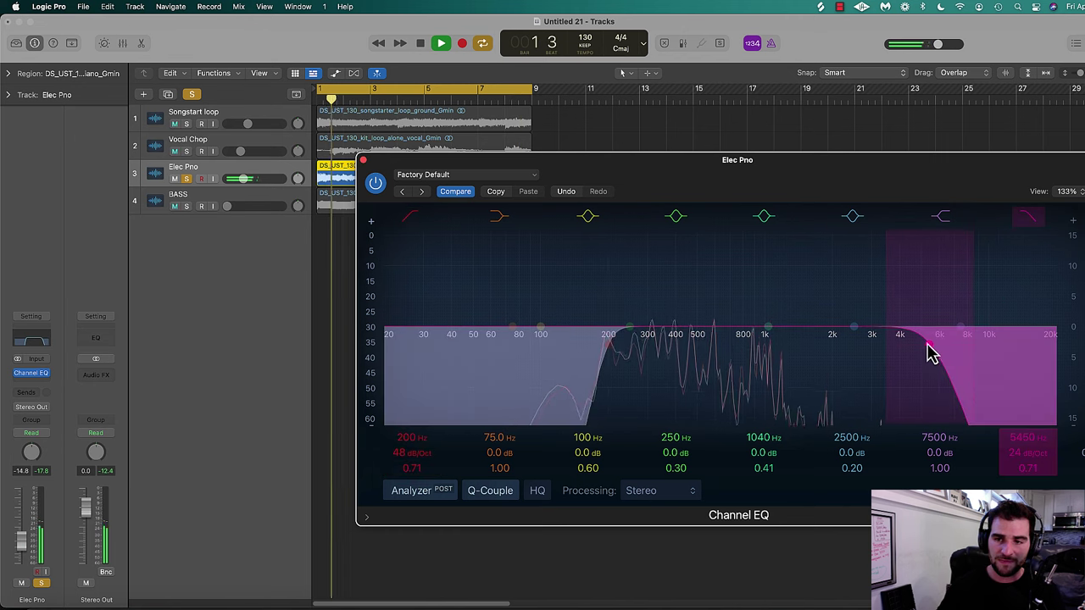
{"action": "key", "text": "s"}
{"action": "left_click_drag", "start_coordinate": [1009, 370], "coordinate": [968, 375]}
{"action": "key", "text": "space"}
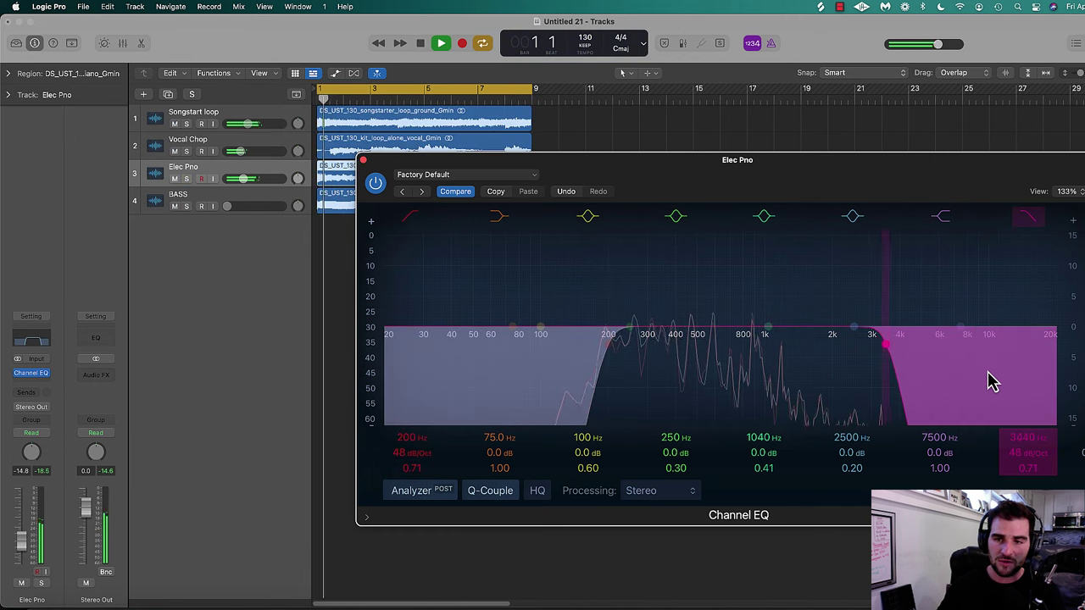
{"action": "left_click_drag", "start_coordinate": [243, 178], "coordinate": [245, 206]}
{"action": "left_click", "coordinate": [363, 160]}
Add a Channel EQ to BASS cutting highs above 650 Hz and set its volume to -12.0 dB.
{"action": "left_click", "coordinate": [218, 204]}
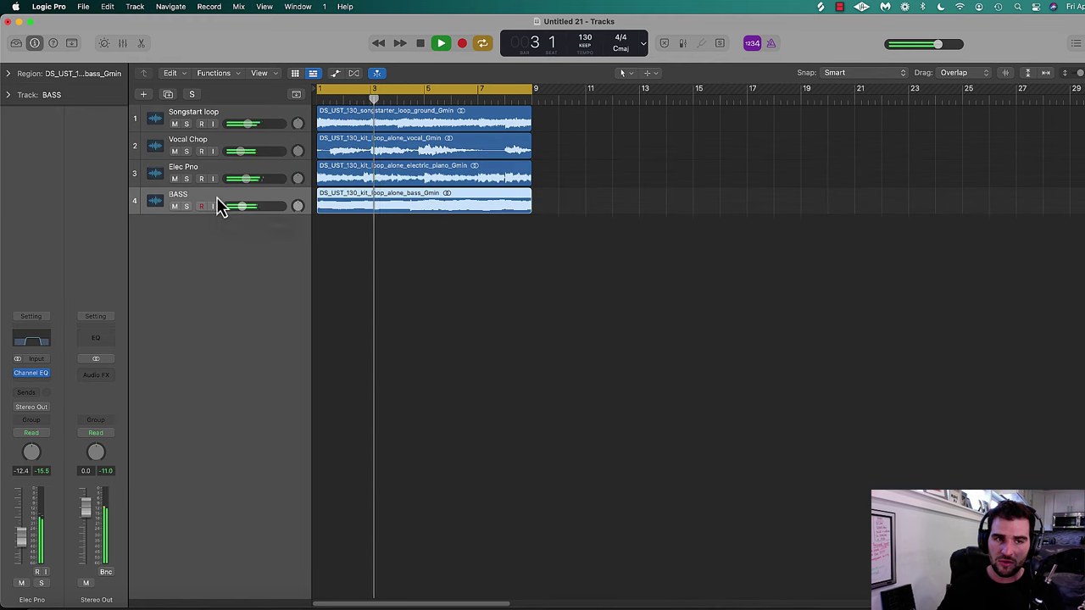
{"action": "left_click", "coordinate": [31, 342]}
{"action": "left_click_drag", "start_coordinate": [1059, 262], "coordinate": [719, 355]}
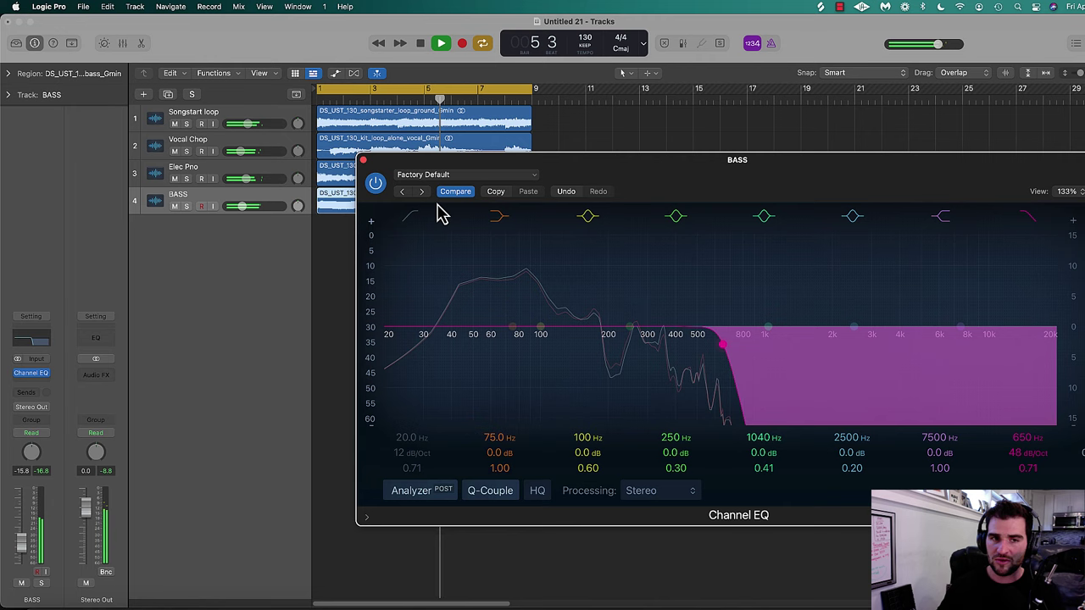
{"action": "left_click", "coordinate": [363, 159]}
{"action": "left_click_drag", "start_coordinate": [234, 210], "coordinate": [243, 210]}
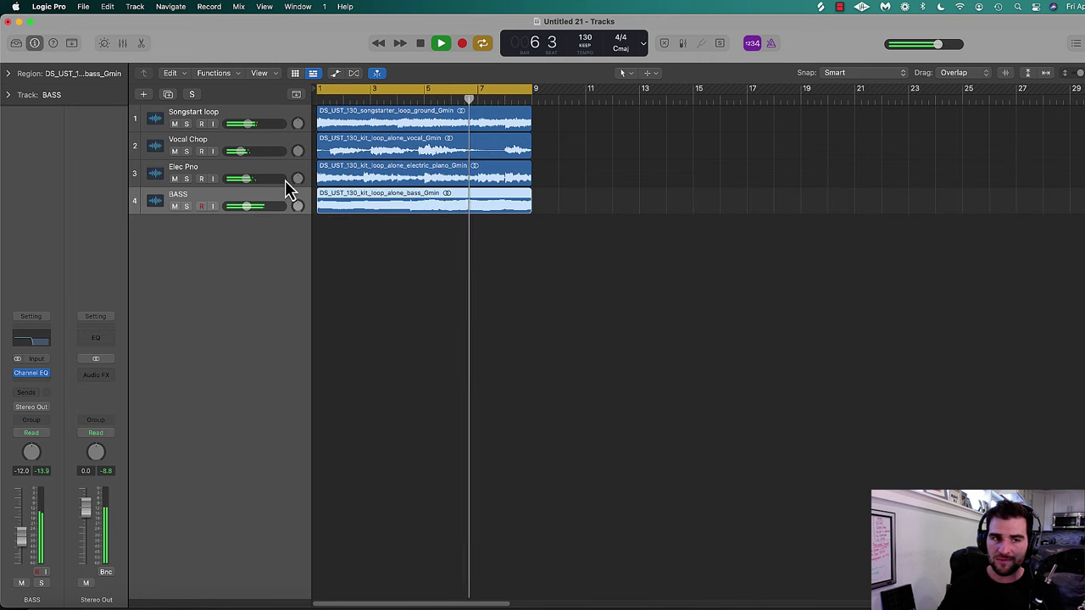
Set Elec Pno to -12.6 dB, check it by muting and unmuting, and raise BASS to -10.6 dB.
{"action": "left_click_drag", "start_coordinate": [286, 182], "coordinate": [270, 179]}
{"action": "left_click", "coordinate": [175, 179]}
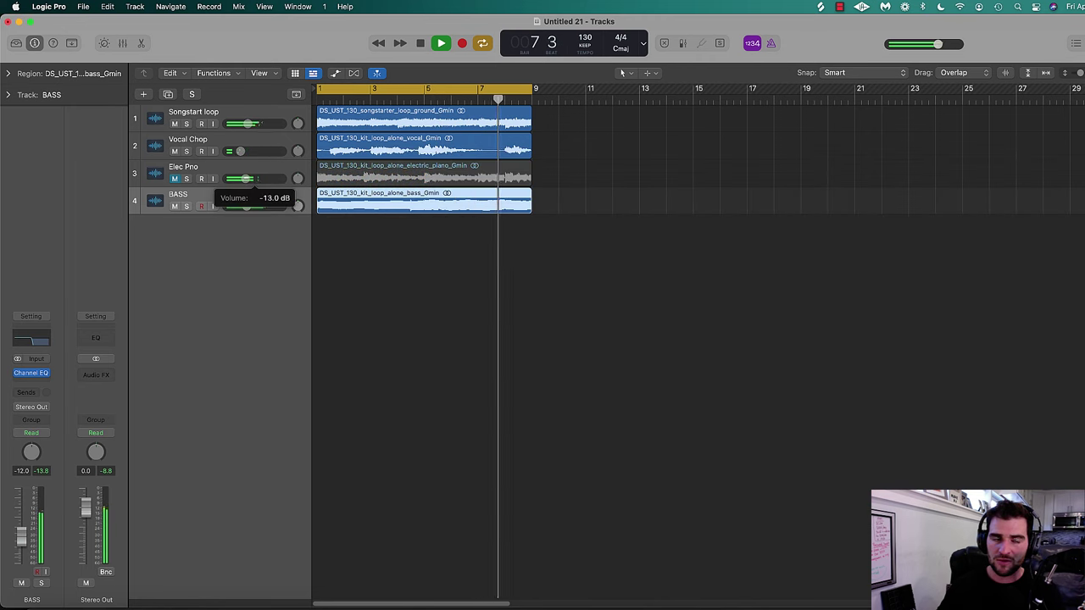
{"action": "left_click", "coordinate": [174, 179]}
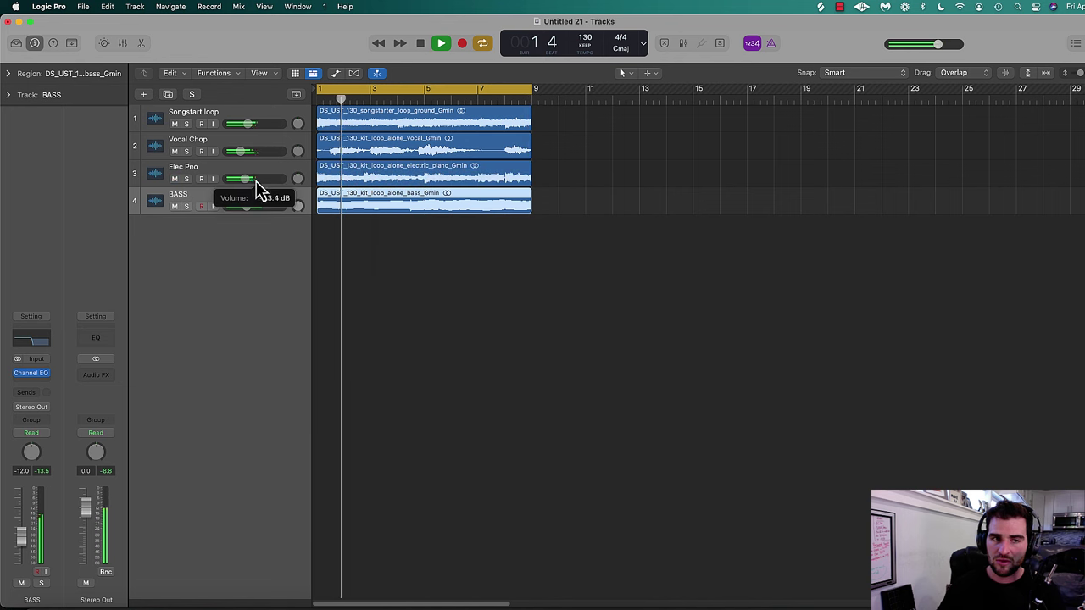
{"action": "left_click_drag", "start_coordinate": [260, 211], "coordinate": [265, 161]}
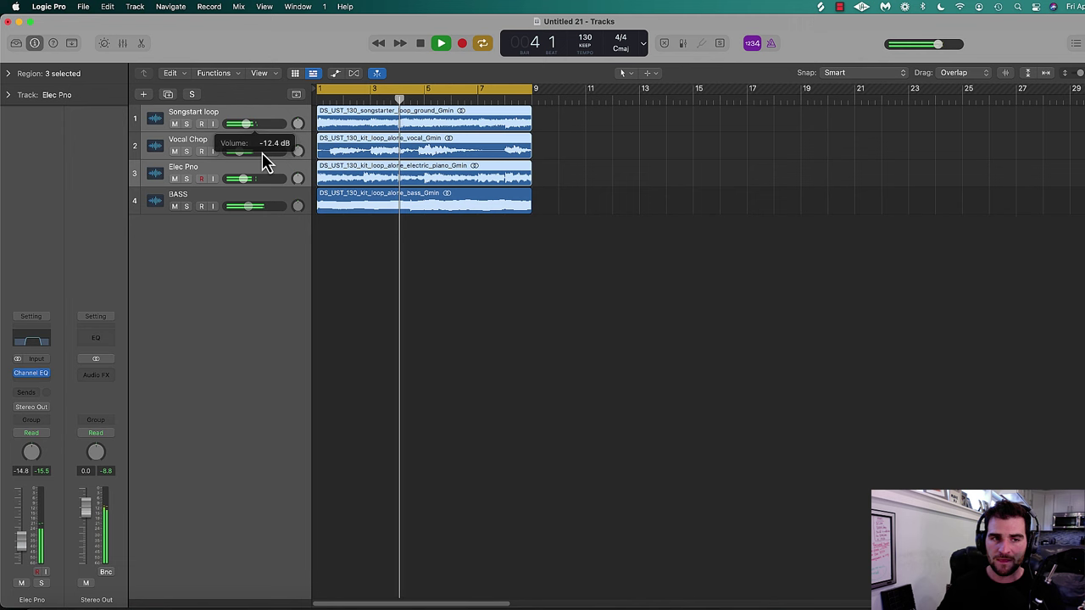
{"action": "left_click", "coordinate": [244, 208]}
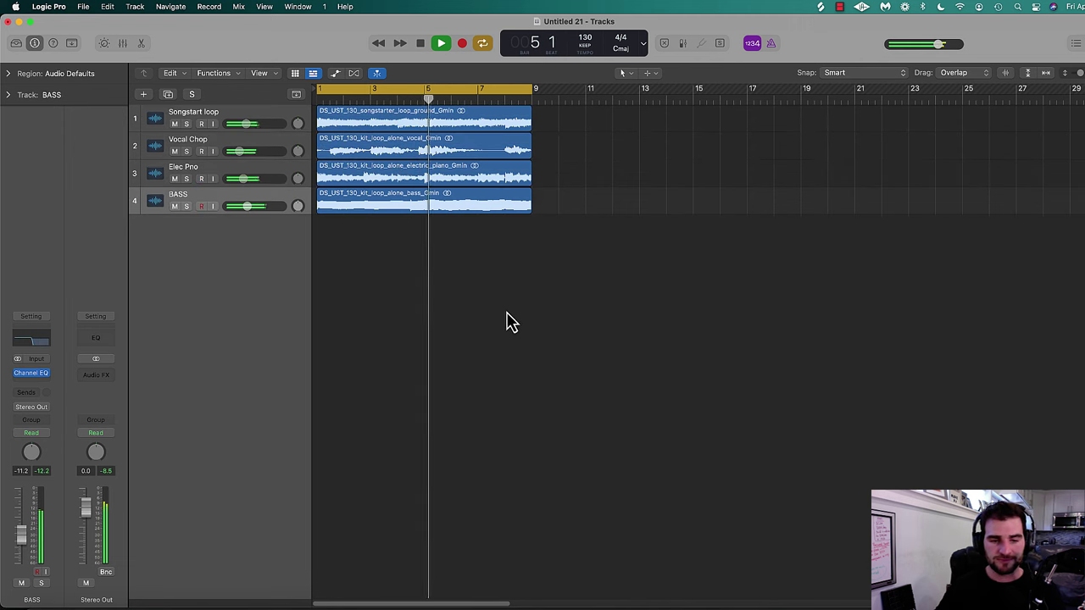
{"action": "key", "text": "XF86MonBrightnessUp"}
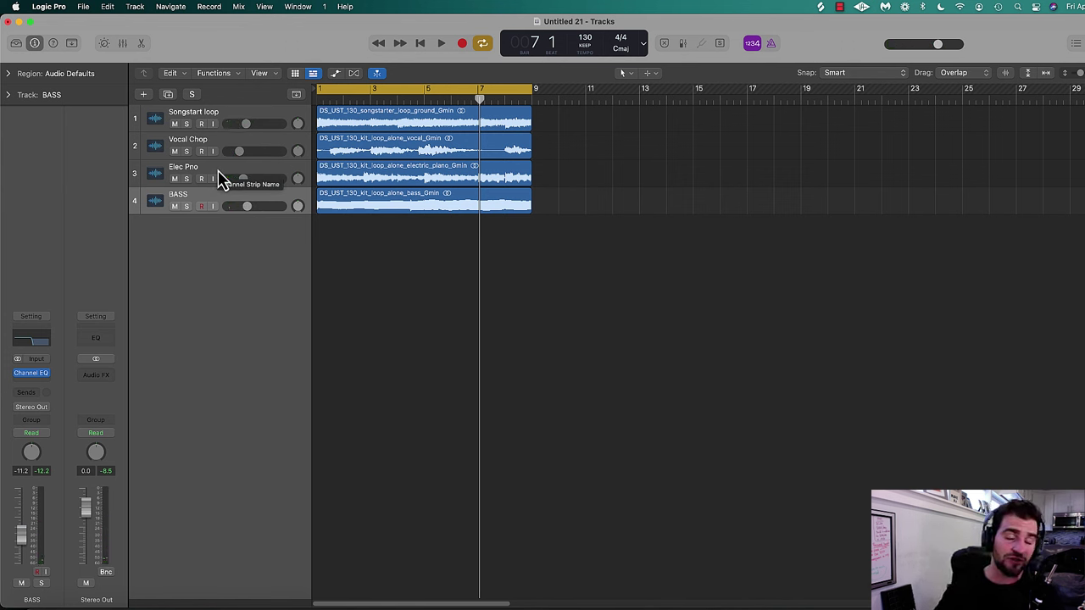
Create one new audio track and load the RAPID FIRE REC STACK 2024 channel strip setting onto it.
{"action": "left_click", "coordinate": [144, 95]}
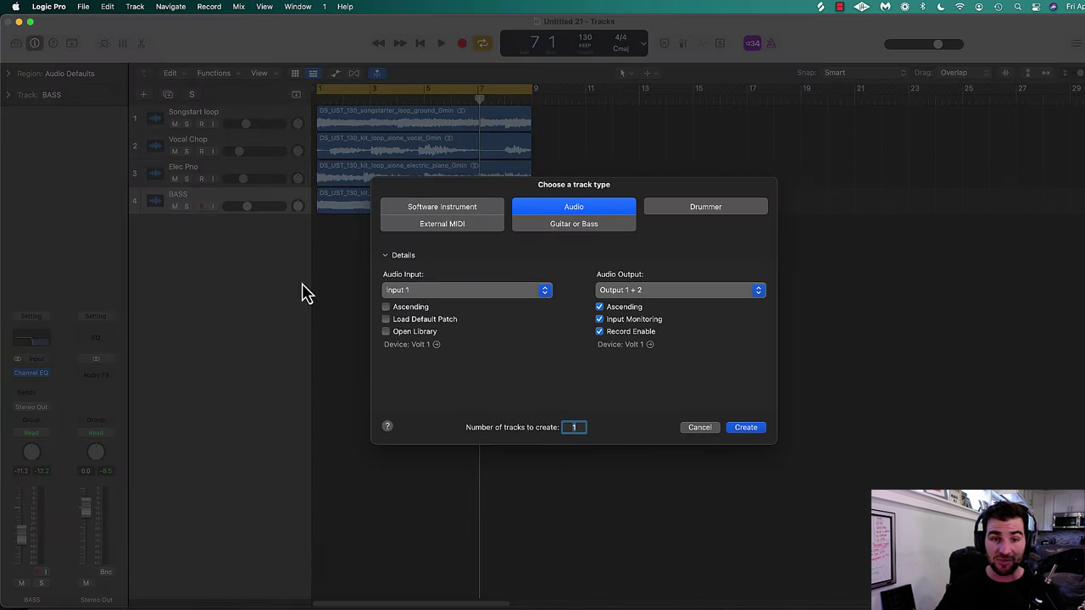
{"action": "left_click", "coordinate": [750, 430]}
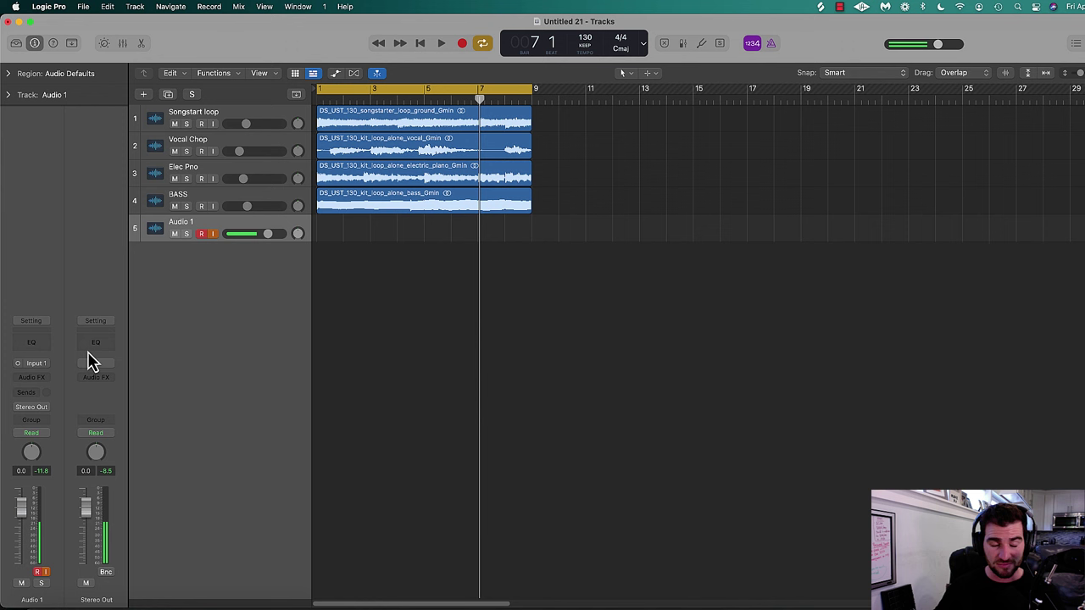
{"action": "left_click", "coordinate": [32, 321]}
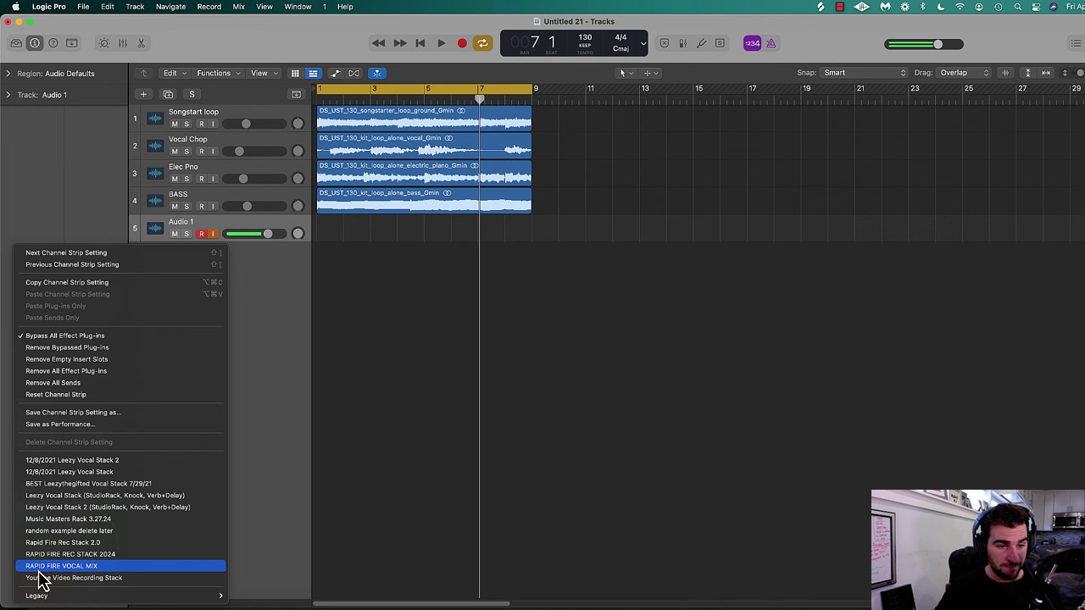
{"action": "left_click", "coordinate": [91, 555]}
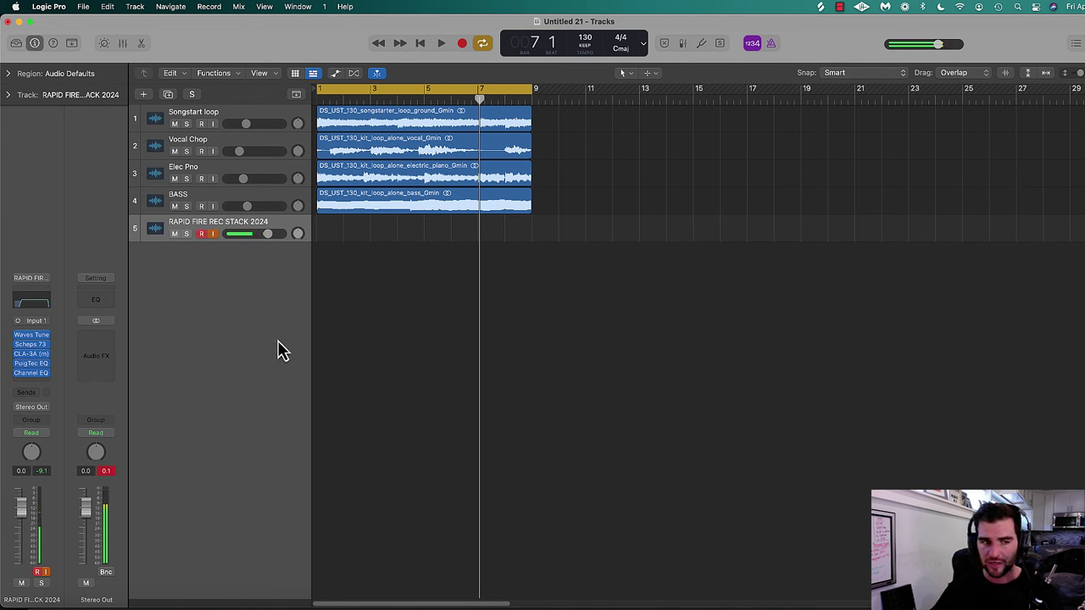
Set Waves Tune to G Natural Minor with 3.1 ms speed and 6.6 ms note transition, then open the Note Pad.
{"action": "left_click", "coordinate": [34, 336]}
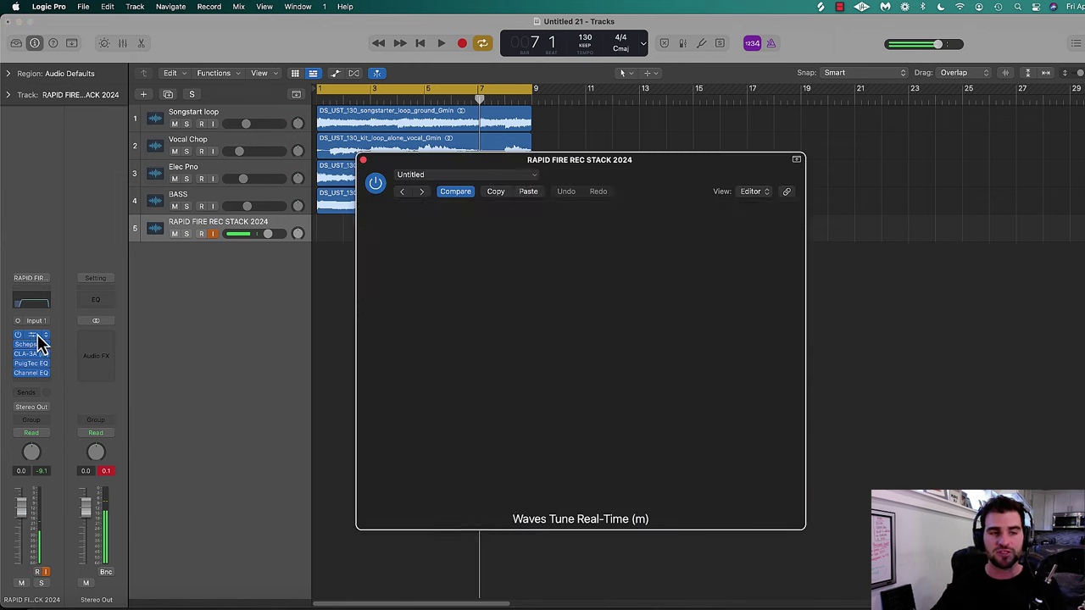
{"action": "left_click_drag", "start_coordinate": [716, 180], "coordinate": [738, 156]}
{"action": "left_click", "coordinate": [817, 467]}
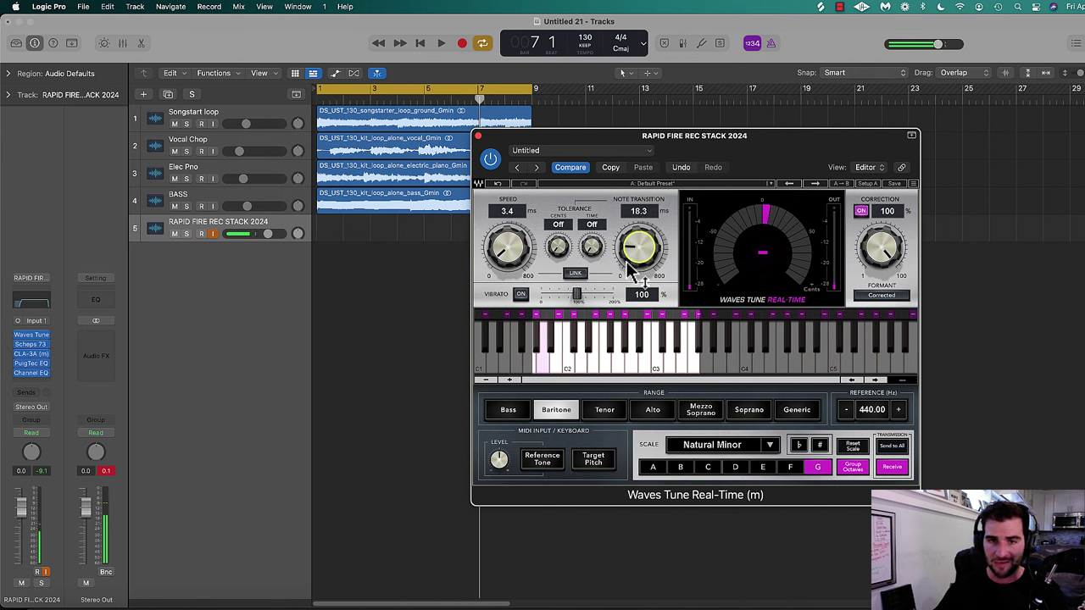
{"action": "left_click_drag", "start_coordinate": [639, 244], "coordinate": [639, 264]}
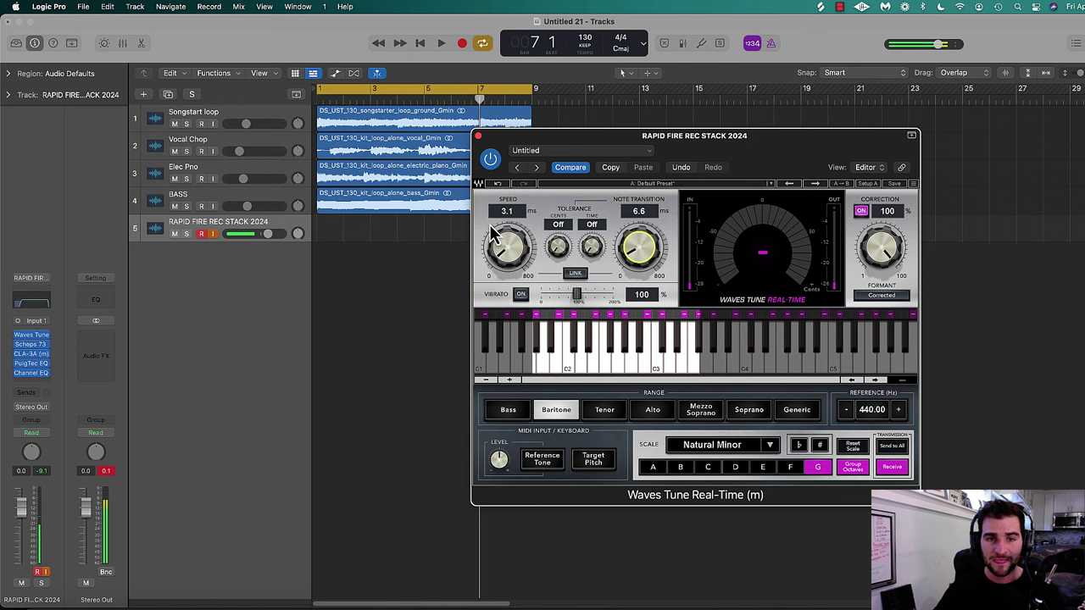
{"action": "left_click", "coordinate": [478, 136]}
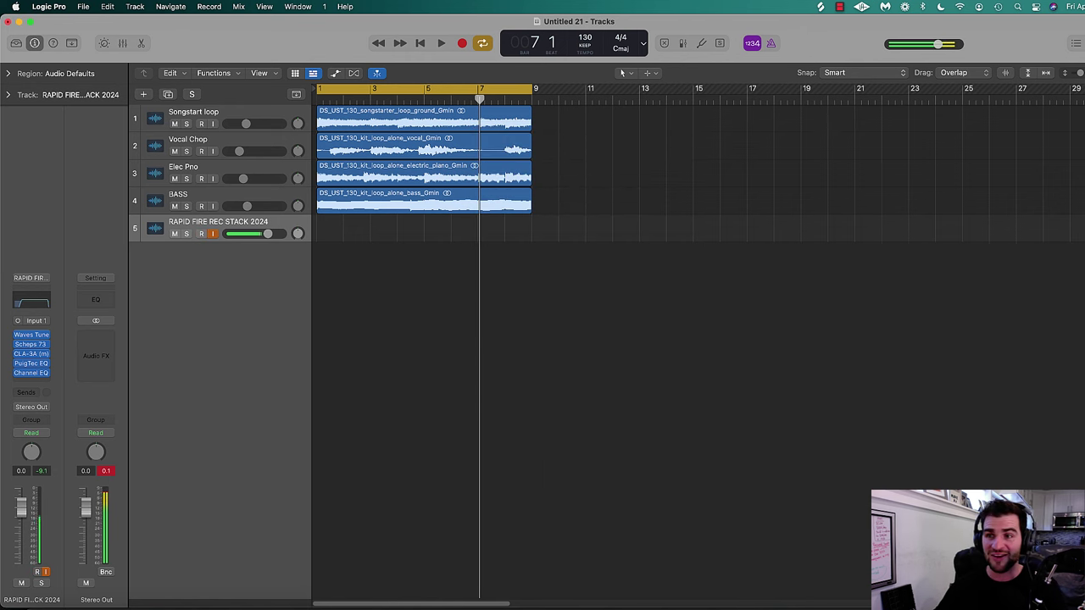
{"action": "left_click", "coordinate": [1076, 43]}
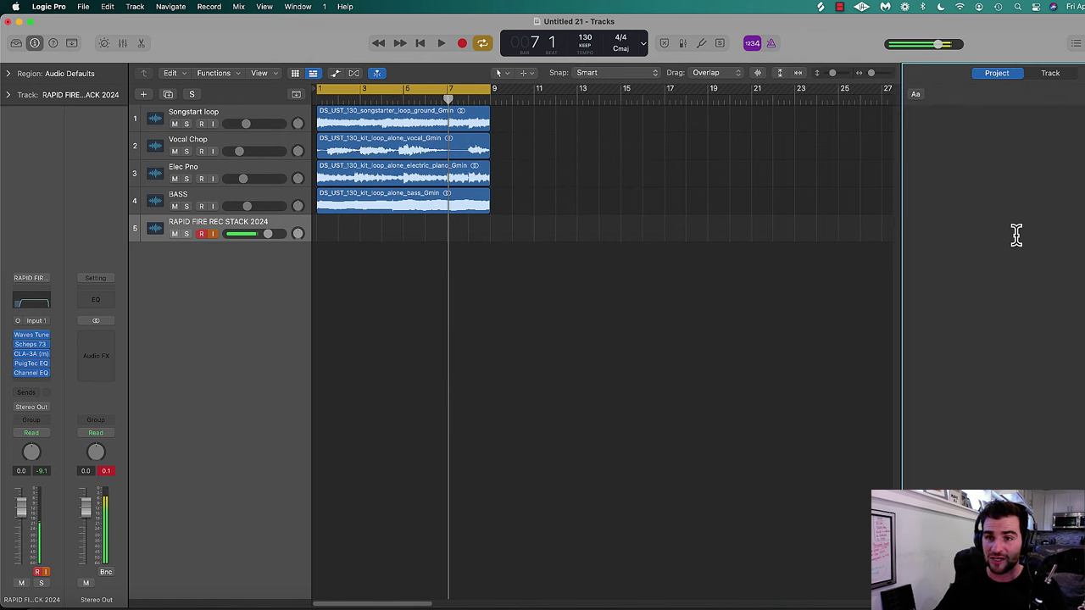
While the loops play, set Waves Tune speed and note transition both to 0.1 ms.
{"action": "key", "text": "Return"}
{"action": "key", "text": "space"}
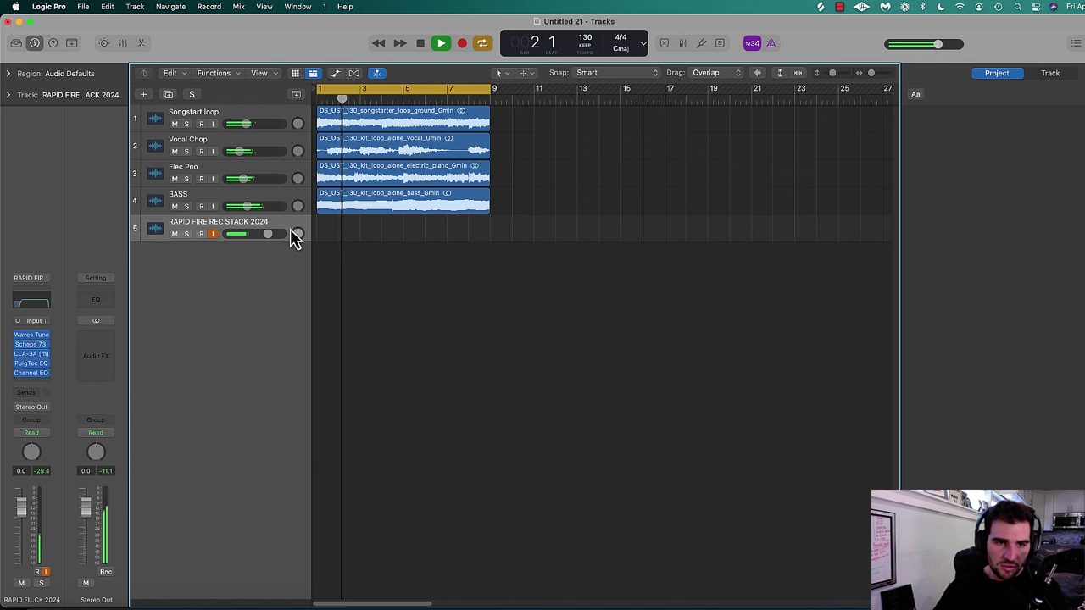
{"action": "left_click", "coordinate": [201, 234]}
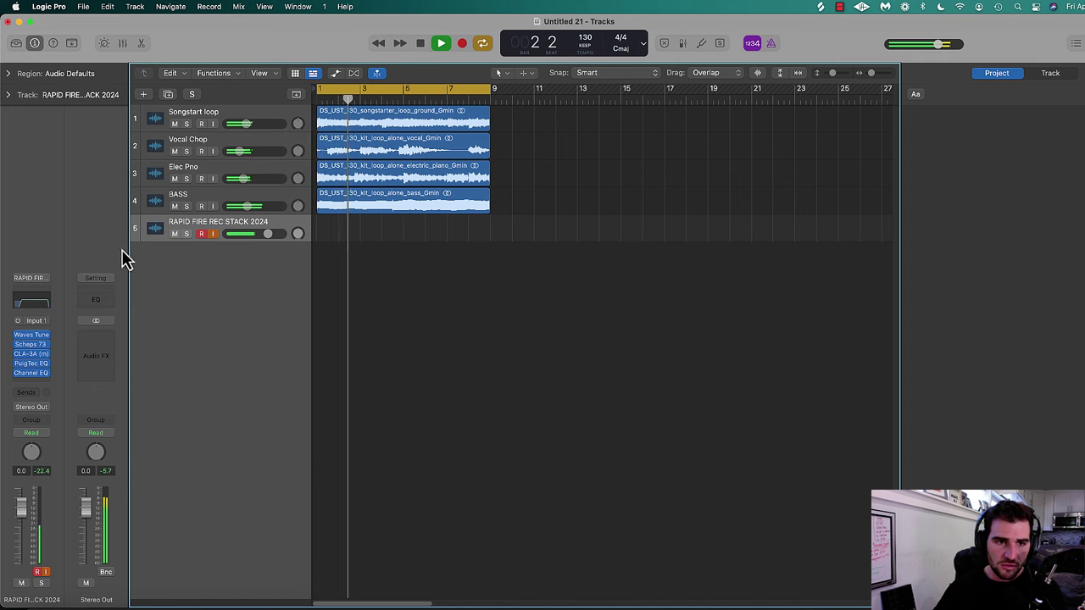
{"action": "left_click", "coordinate": [32, 335]}
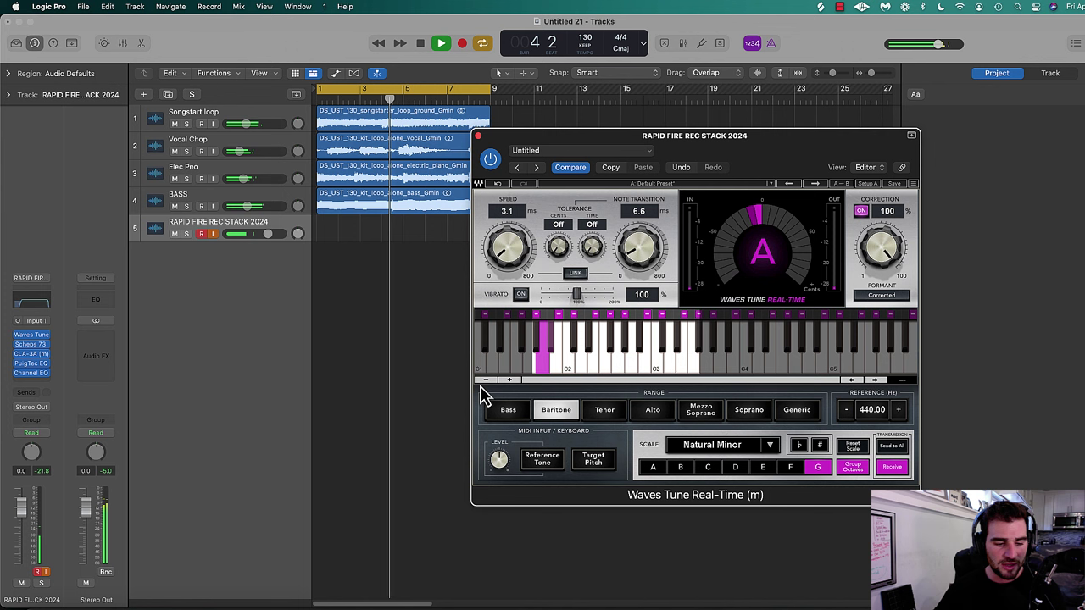
{"action": "left_click_drag", "start_coordinate": [519, 259], "coordinate": [564, 247]}
{"action": "left_click_drag", "start_coordinate": [639, 246], "coordinate": [634, 242]}
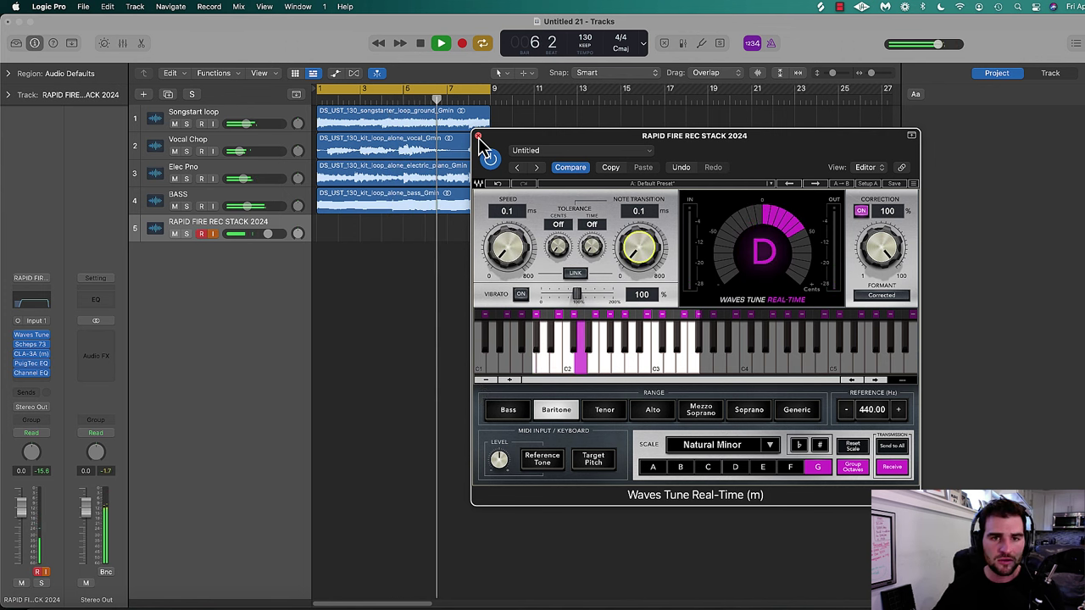
{"action": "left_click", "coordinate": [478, 136]}
Click into the project notes, turn on the metronome, and recheck Waves Tune.
{"action": "left_click", "coordinate": [1036, 181]}
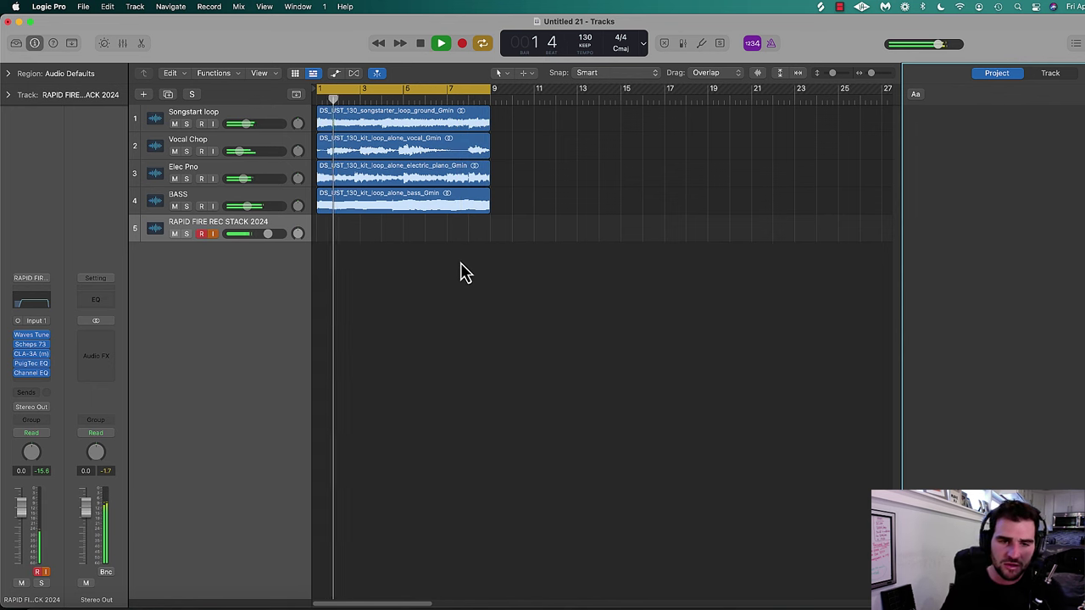
{"action": "left_click", "coordinate": [997, 158]}
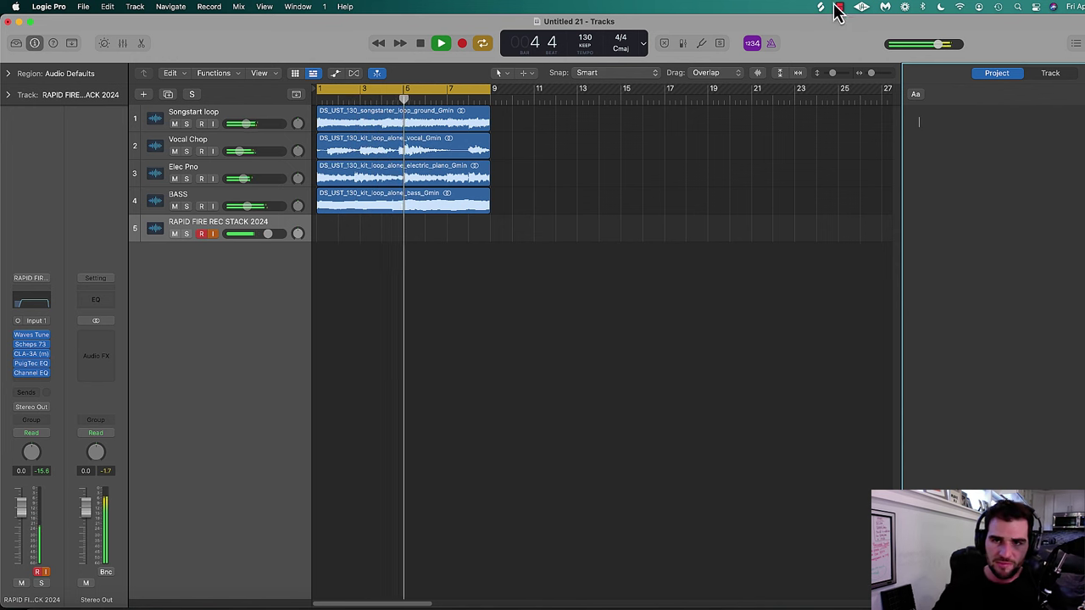
{"action": "left_click", "coordinate": [772, 44]}
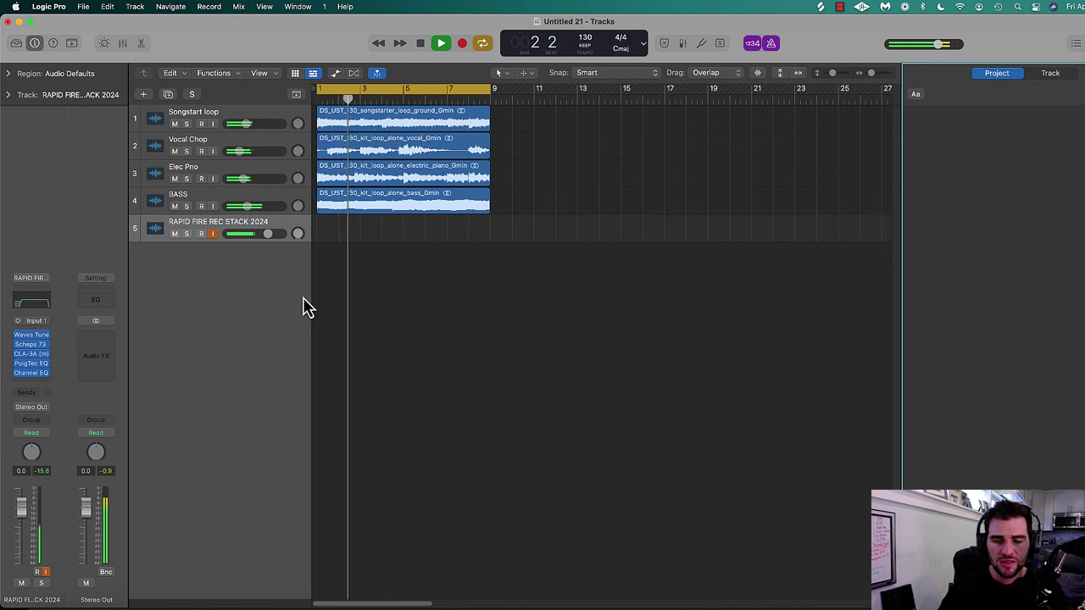
{"action": "left_click", "coordinate": [32, 335]}
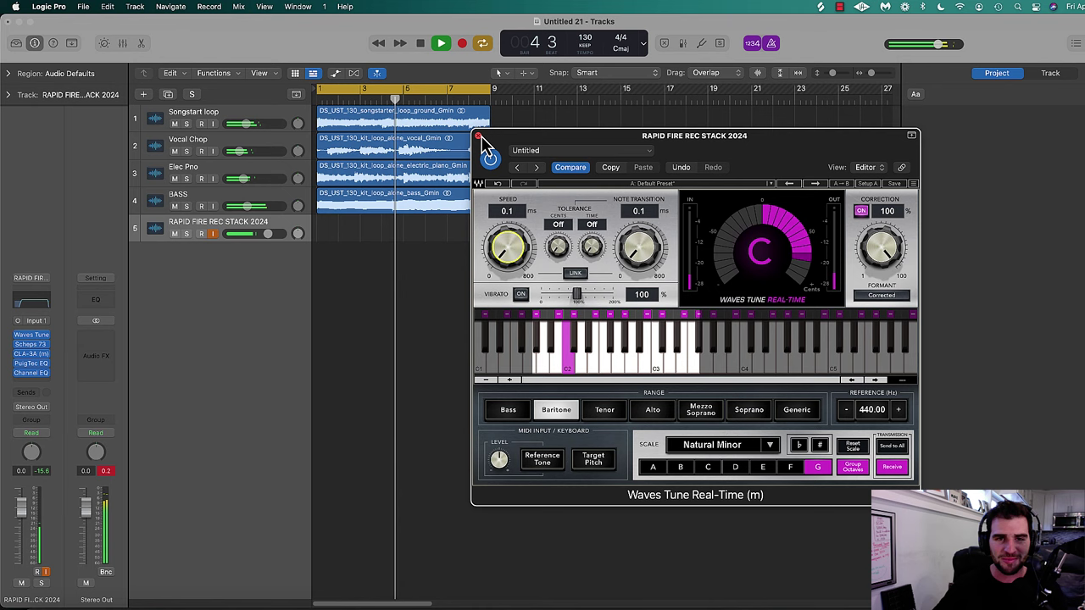
{"action": "left_click", "coordinate": [478, 135]}
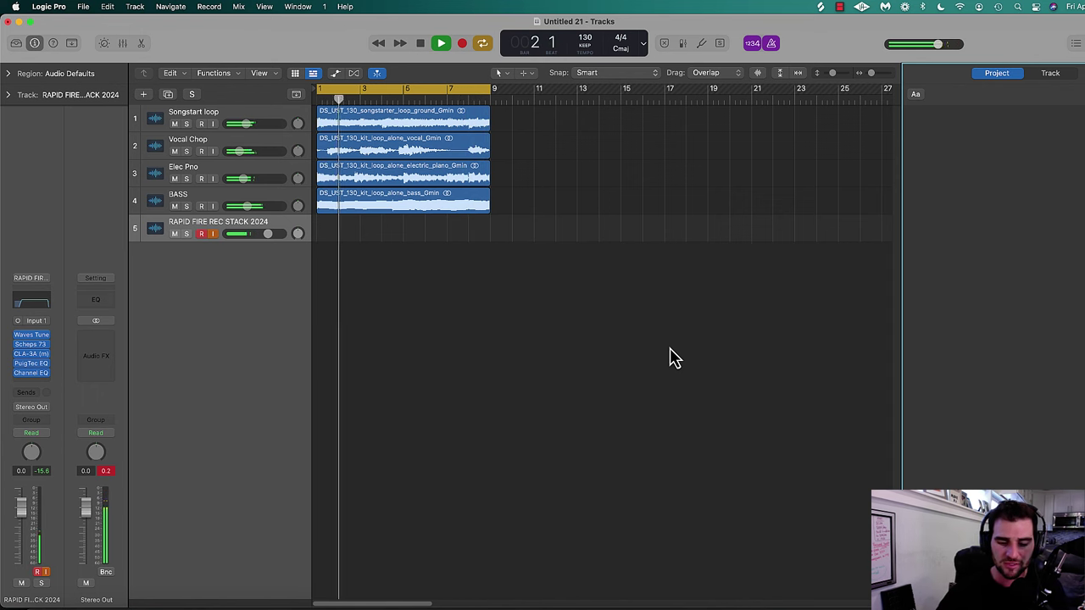
Hide the Inspector, stop playback, and write 'i just wanna see you one more time/' in the project notes.
{"action": "key", "text": "i"}
{"action": "key", "text": "space"}
{"action": "left_click", "coordinate": [968, 141]}
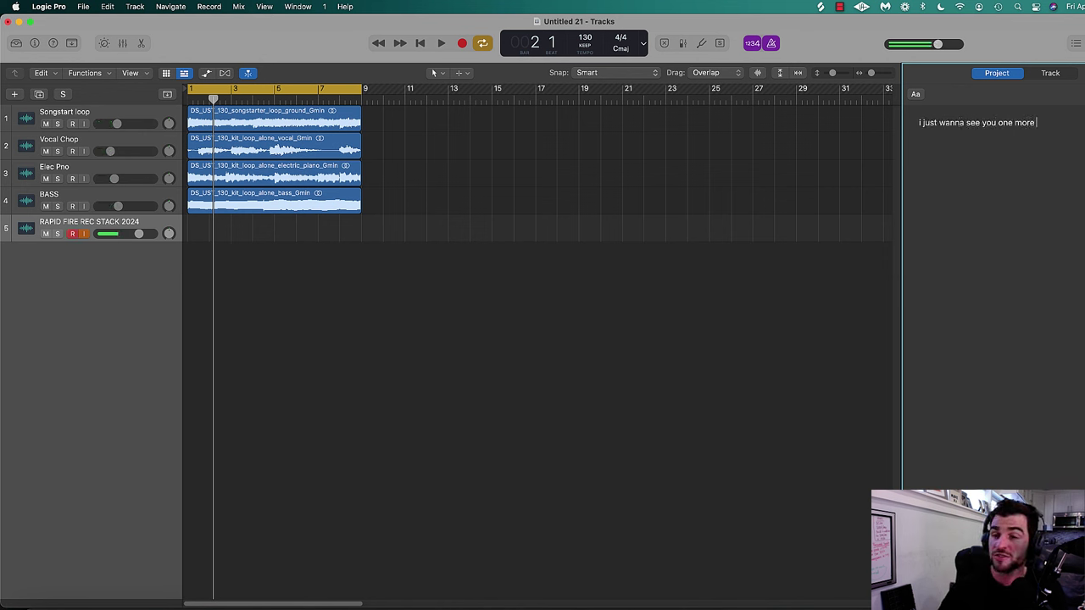
Bring the Inspector back and resume editing the project notes.
{"action": "left_click", "coordinate": [661, 357]}
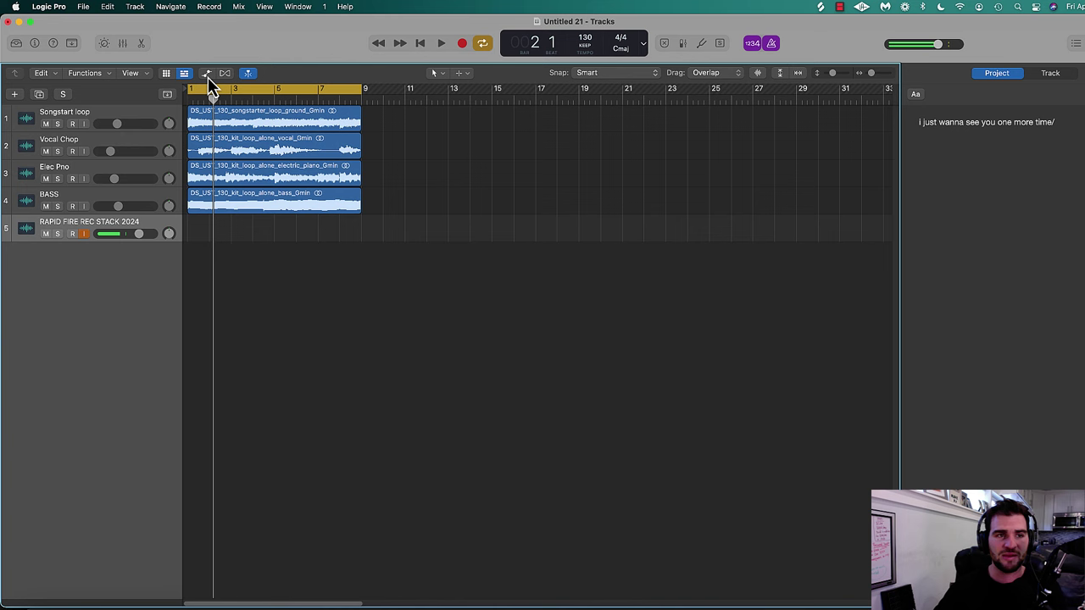
{"action": "left_click", "coordinate": [34, 44]}
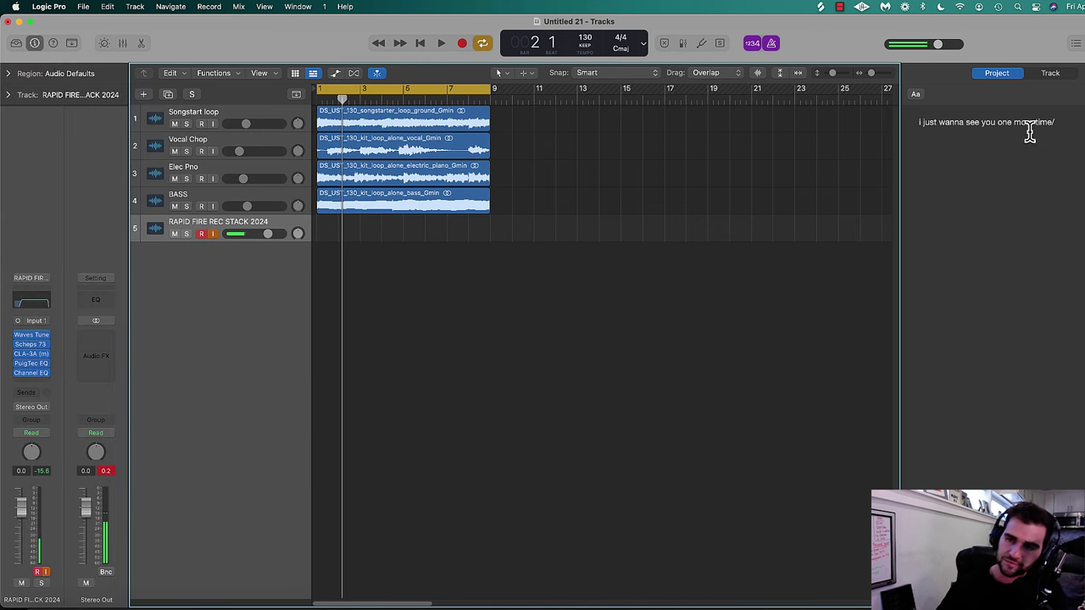
{"action": "left_click", "coordinate": [1074, 122]}
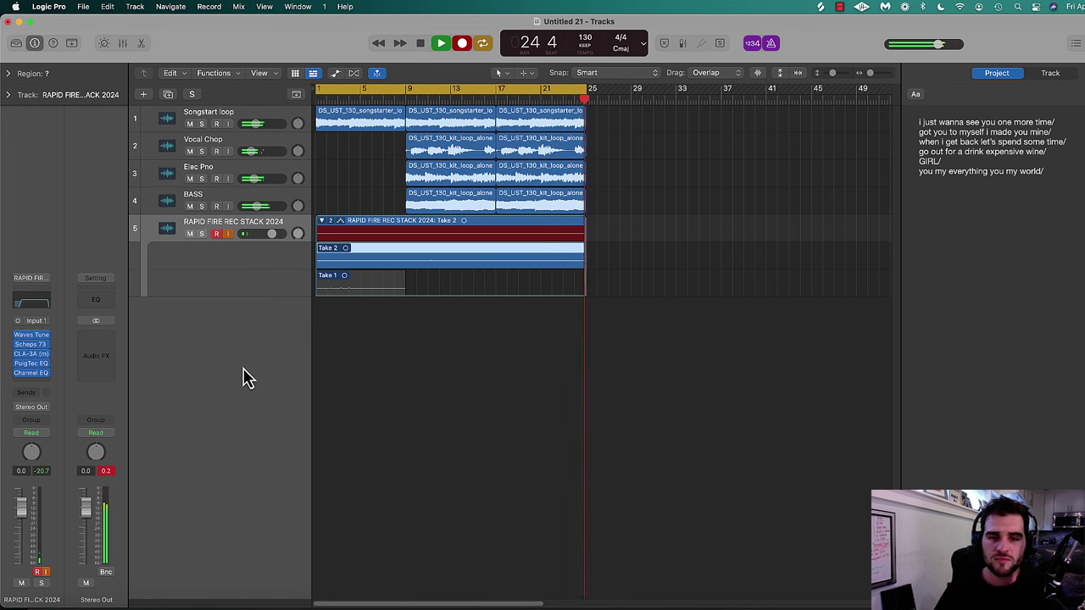
Stop recording after the third take, switch off the vocal track's input monitoring, and deselect Take 3.
{"action": "key", "text": "space"}
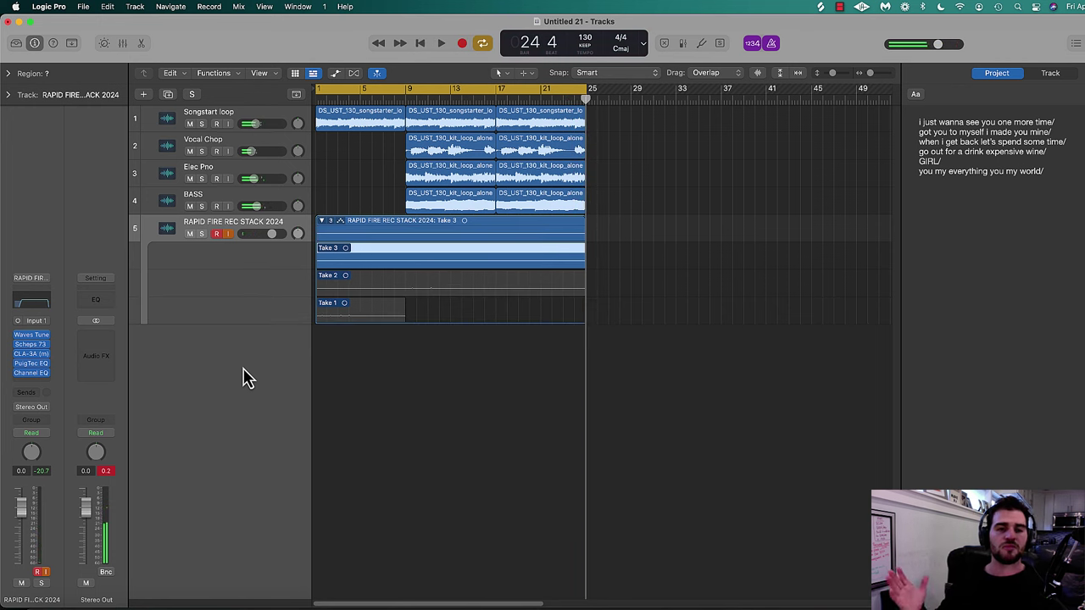
{"action": "left_click", "coordinate": [227, 236]}
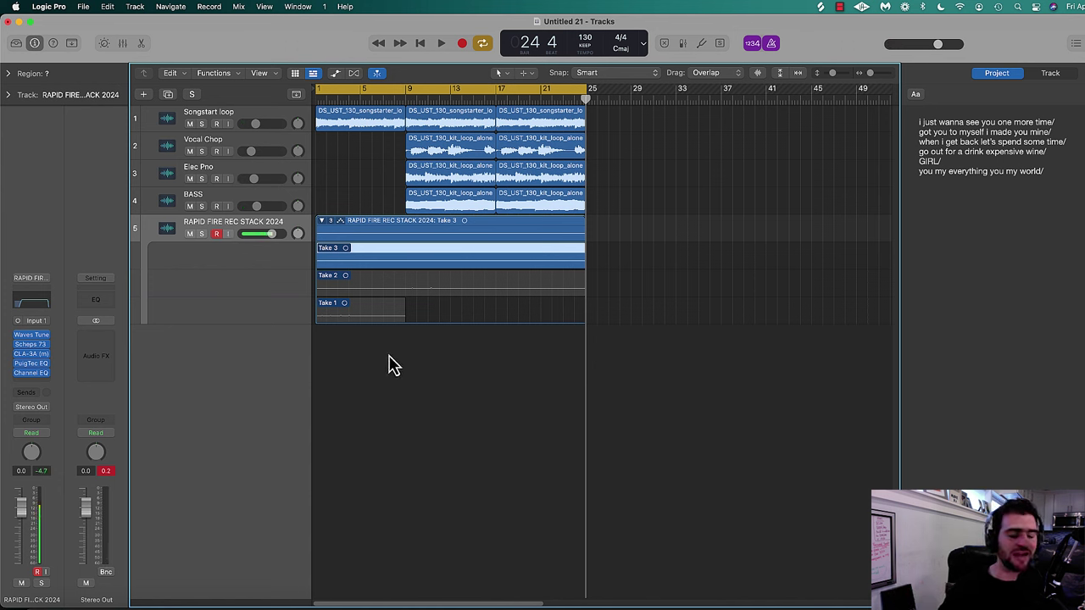
{"action": "left_click", "coordinate": [787, 415]}
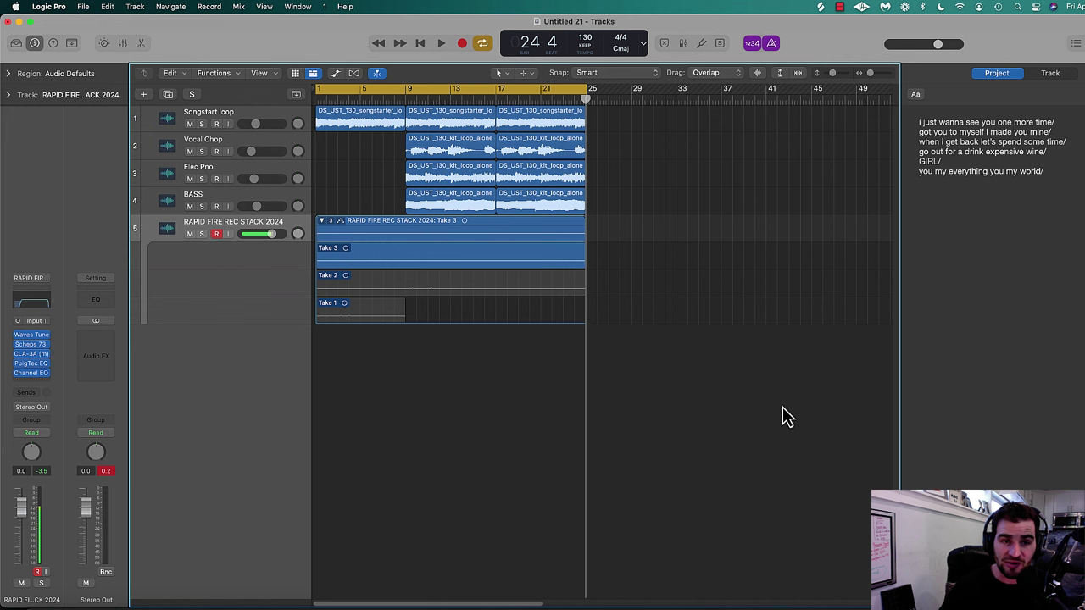
{"action": "left_click", "coordinate": [321, 222]}
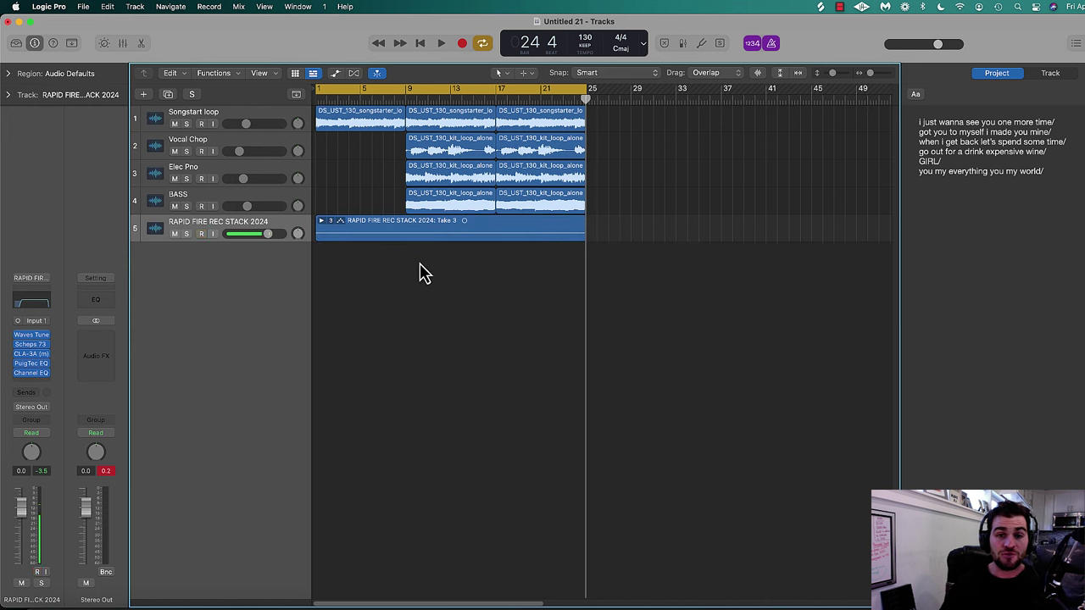